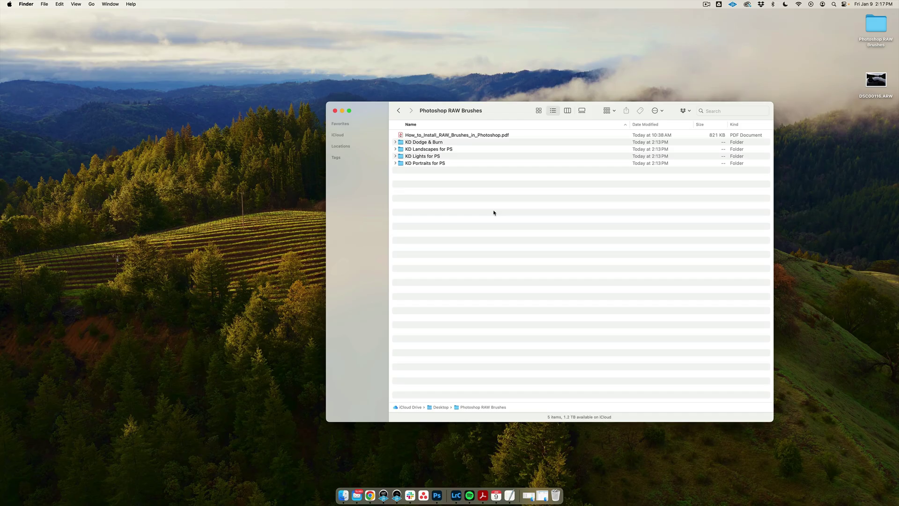
Open a second Finder window and go to the hidden user Library folder
{"action": "key", "text": "super+n"}
{"action": "left_click_drag", "start_coordinate": [495, 121], "coordinate": [300, 104]}
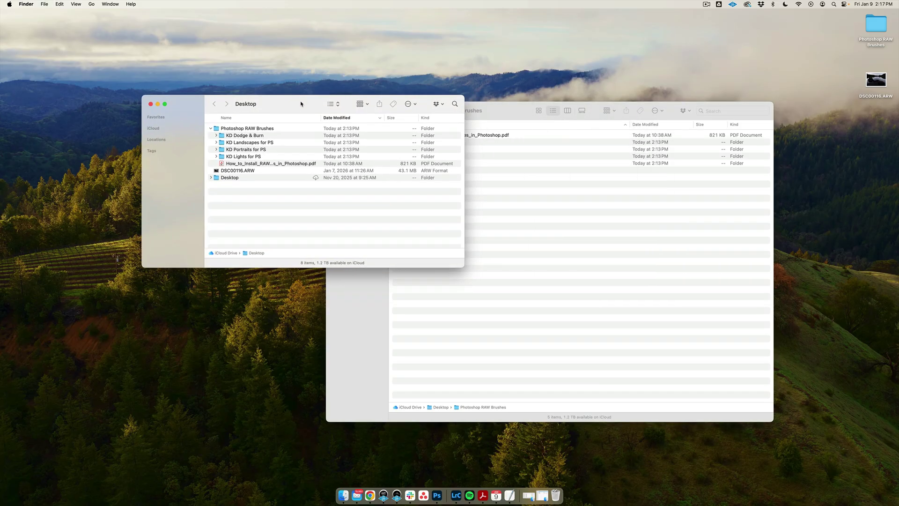
{"action": "left_click", "coordinate": [76, 3]}
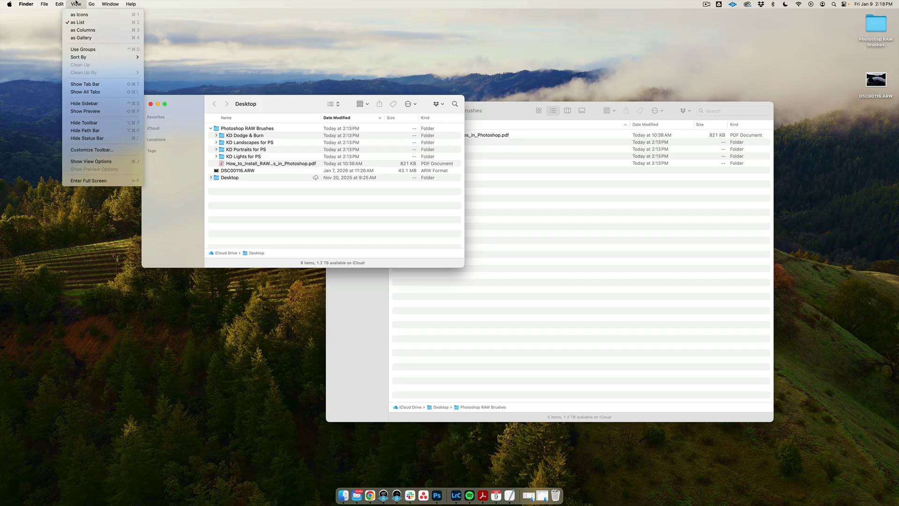
{"action": "mouse_move", "coordinate": [93, 2]}
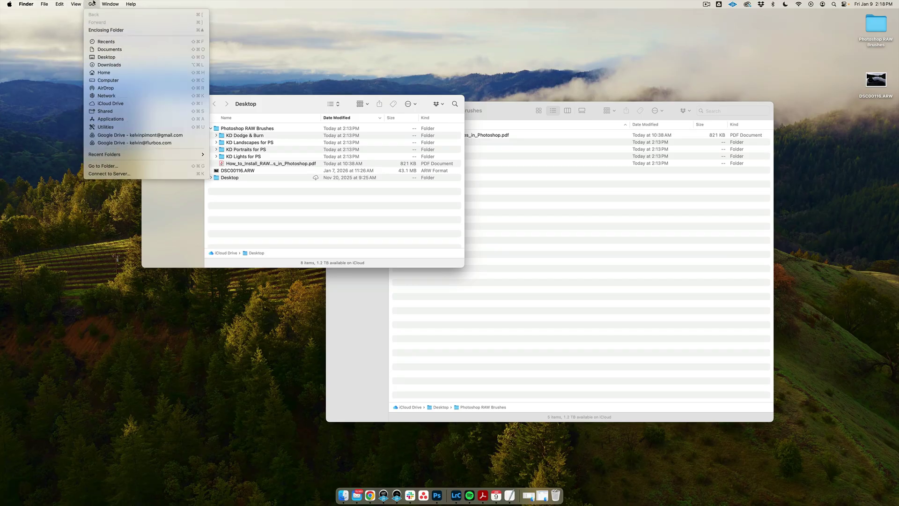
{"action": "key", "text": "alt"}
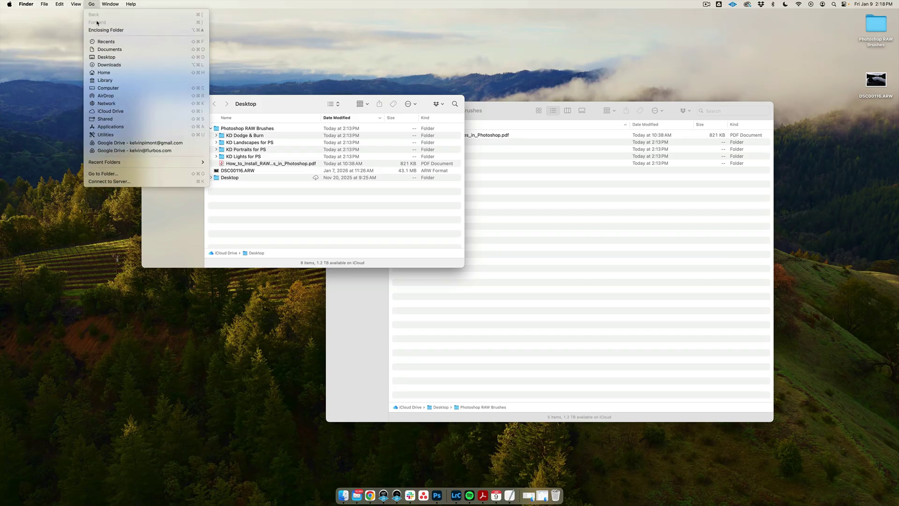
{"action": "left_click", "coordinate": [118, 83]}
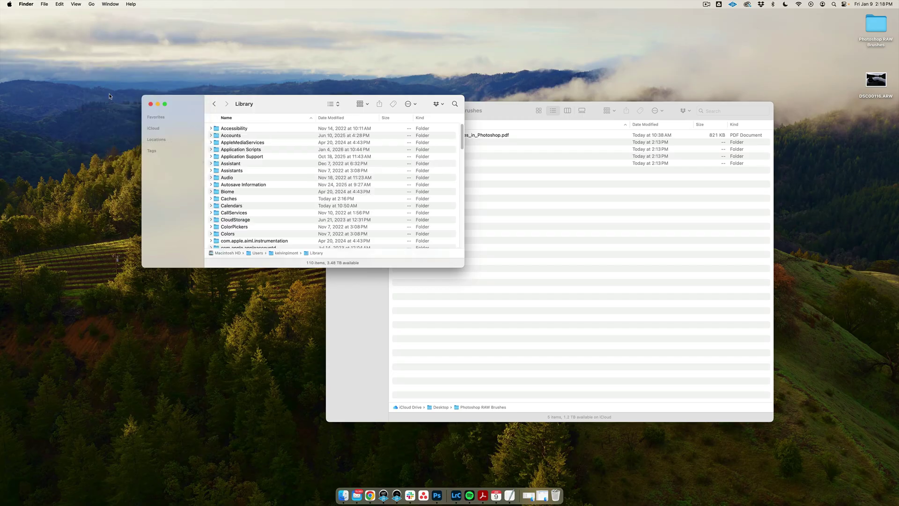
Navigate through Application Support > Adobe > CameraRaw and select the LocalCorrections folder
{"action": "double_click", "coordinate": [275, 158]}
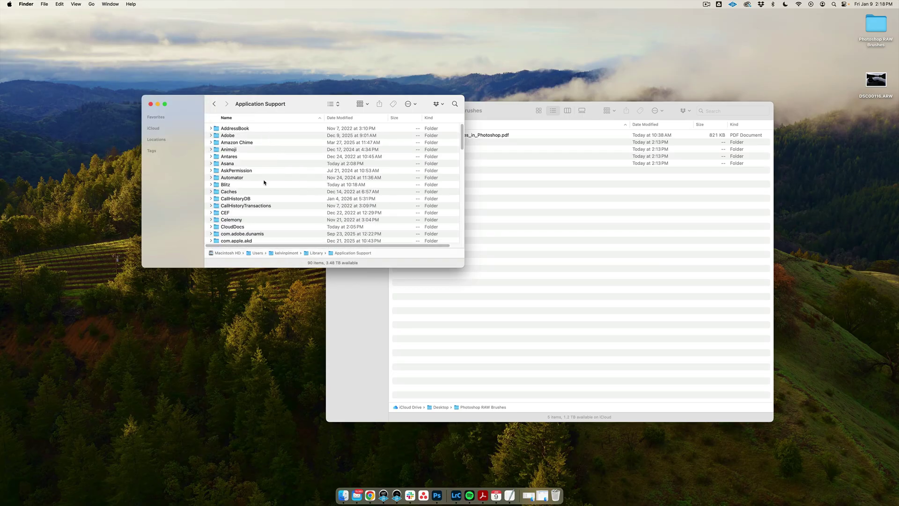
{"action": "left_click", "coordinate": [256, 136]}
{"action": "double_click", "coordinate": [256, 136]}
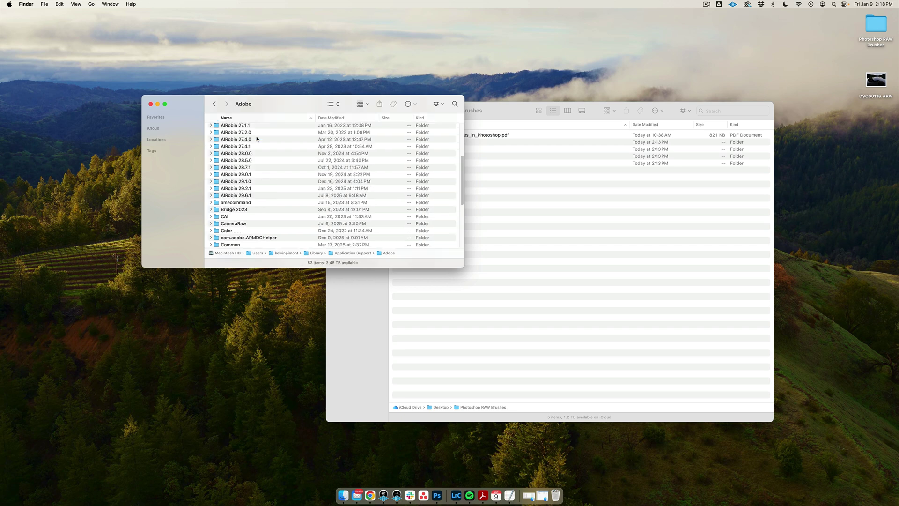
{"action": "left_click", "coordinate": [235, 223]}
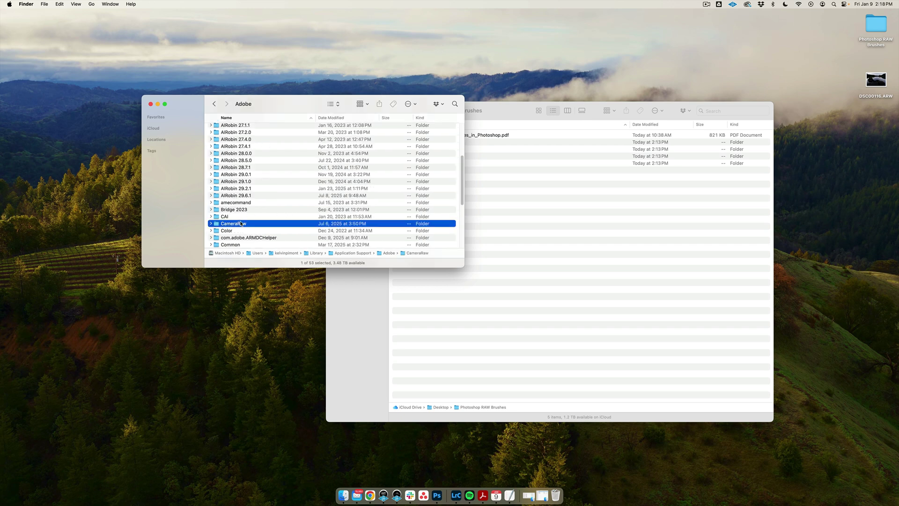
{"action": "double_click", "coordinate": [259, 225]}
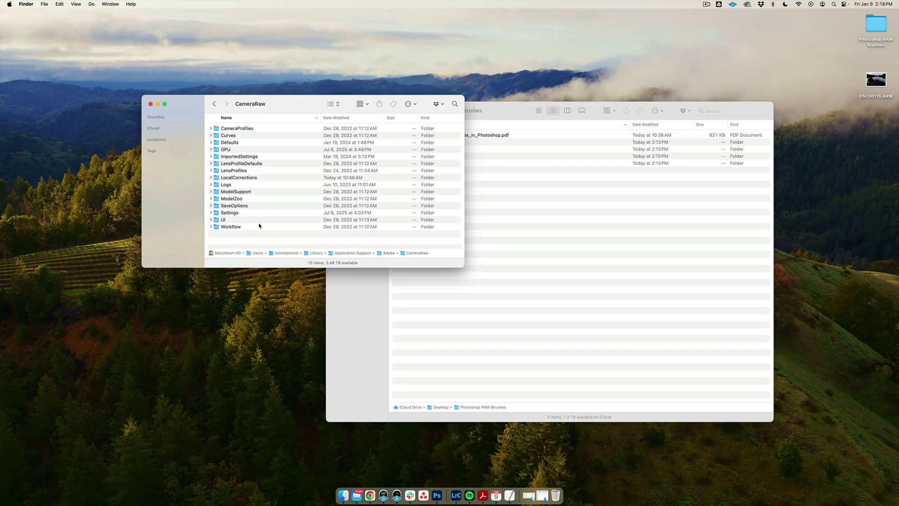
{"action": "left_click", "coordinate": [263, 179]}
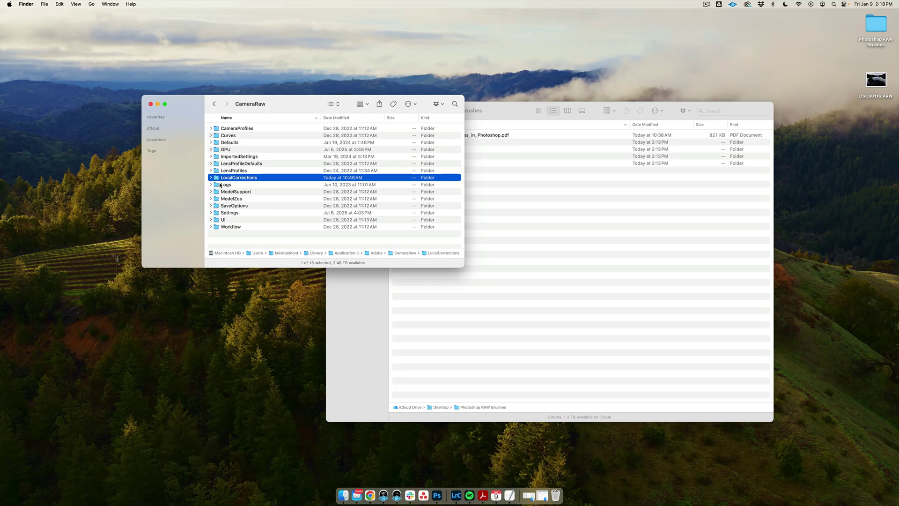
Open LocalCorrections, make its window taller, and arrange it beside Photoshop RAW Brushes
{"action": "double_click", "coordinate": [252, 179]}
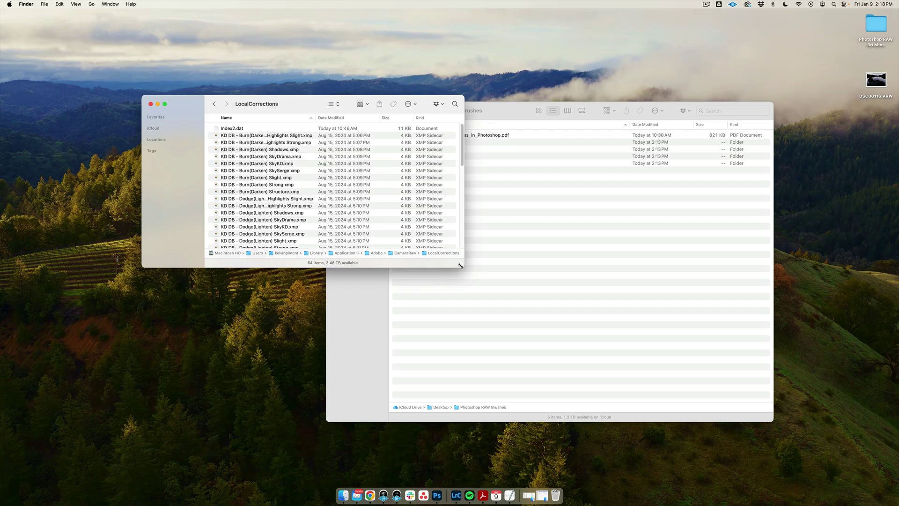
{"action": "left_click_drag", "start_coordinate": [461, 267], "coordinate": [460, 487]}
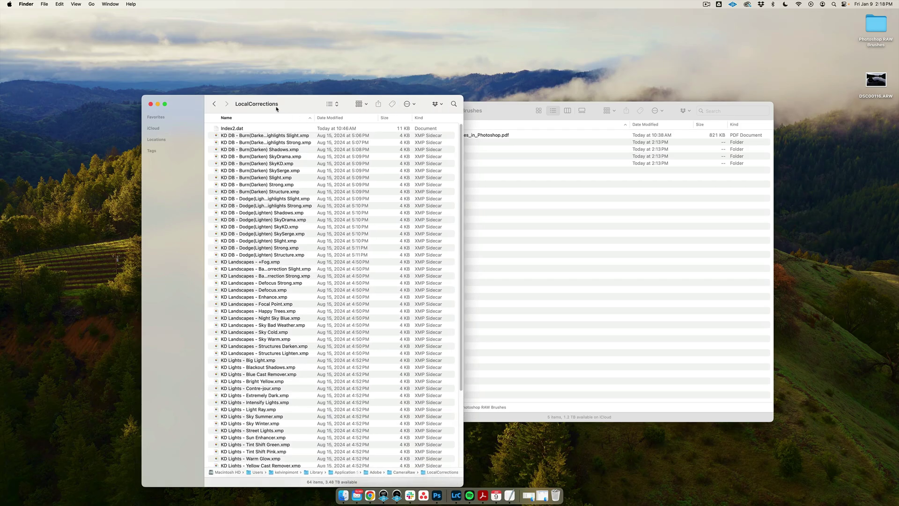
{"action": "left_click_drag", "start_coordinate": [299, 104], "coordinate": [221, 71]}
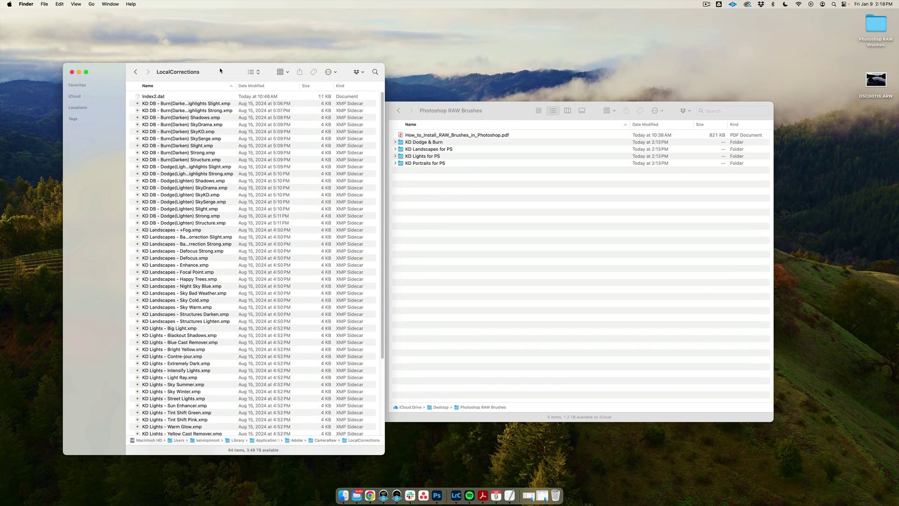
{"action": "left_click", "coordinate": [459, 208]}
{"action": "left_click_drag", "start_coordinate": [494, 113], "coordinate": [557, 101]}
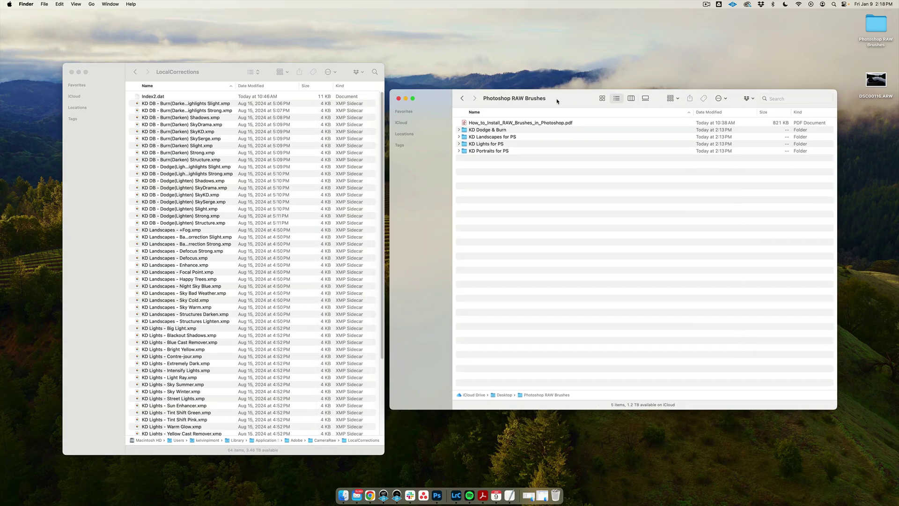
Compare the 18 KD Dodge & Burn .xmp files, collapse that folder, and close LocalCorrections
{"action": "left_click", "coordinate": [458, 130]}
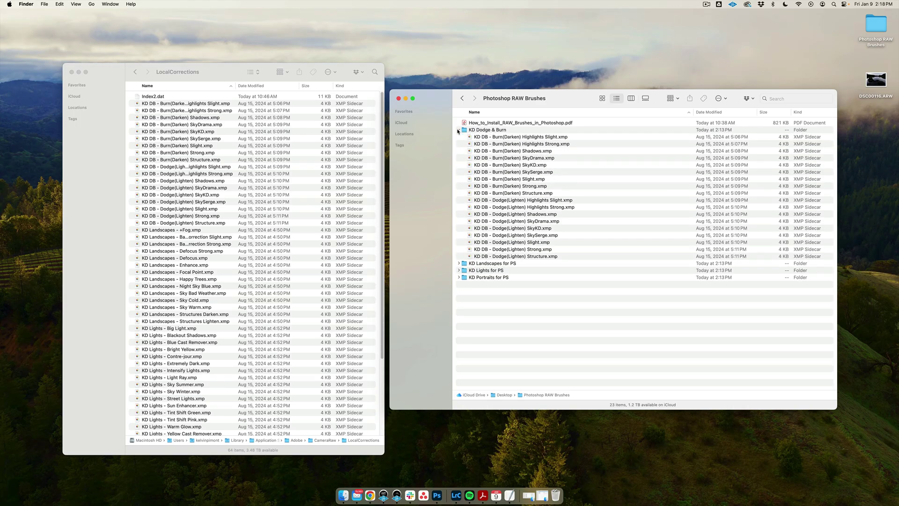
{"action": "left_click", "coordinate": [568, 137]}
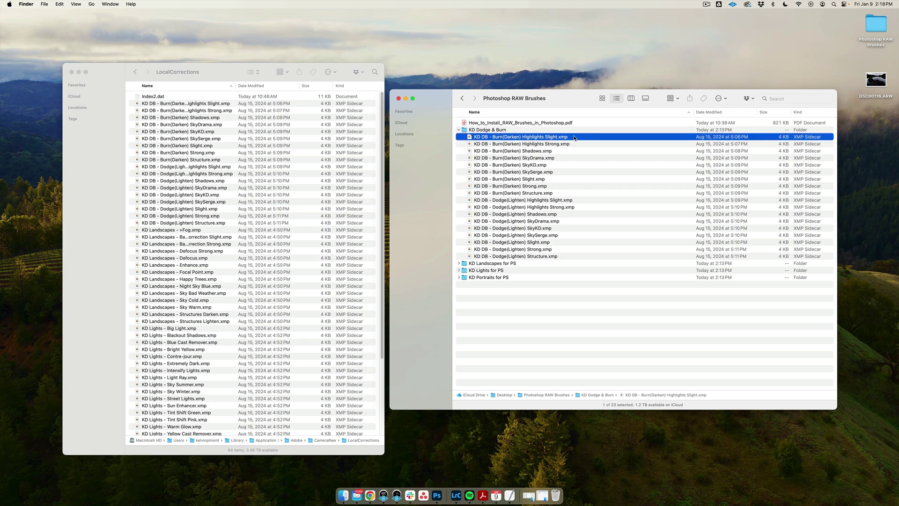
{"action": "left_click", "coordinate": [515, 129]}
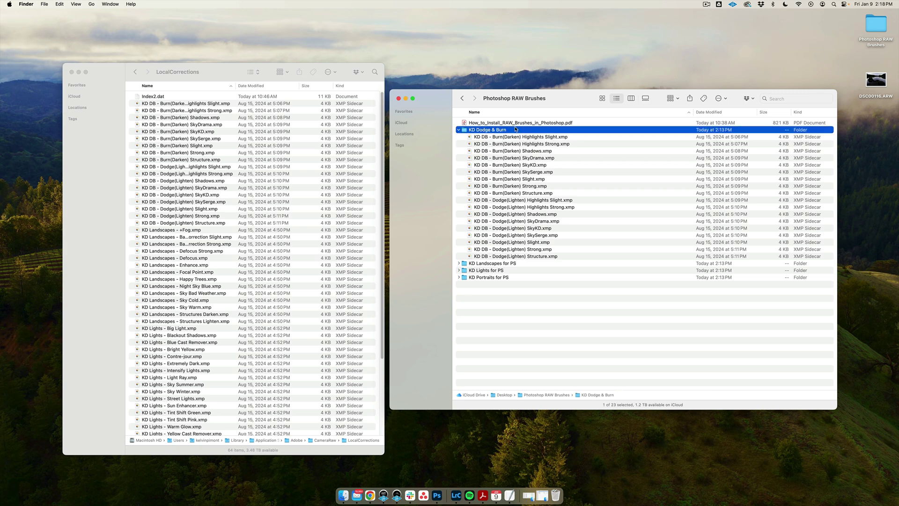
{"action": "left_click", "coordinate": [569, 137]}
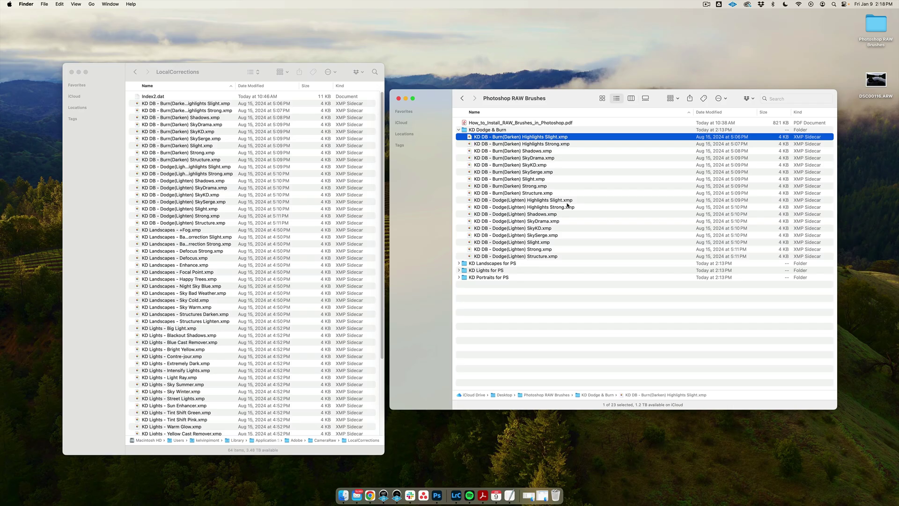
{"action": "left_click", "coordinate": [567, 256], "text": "shift"}
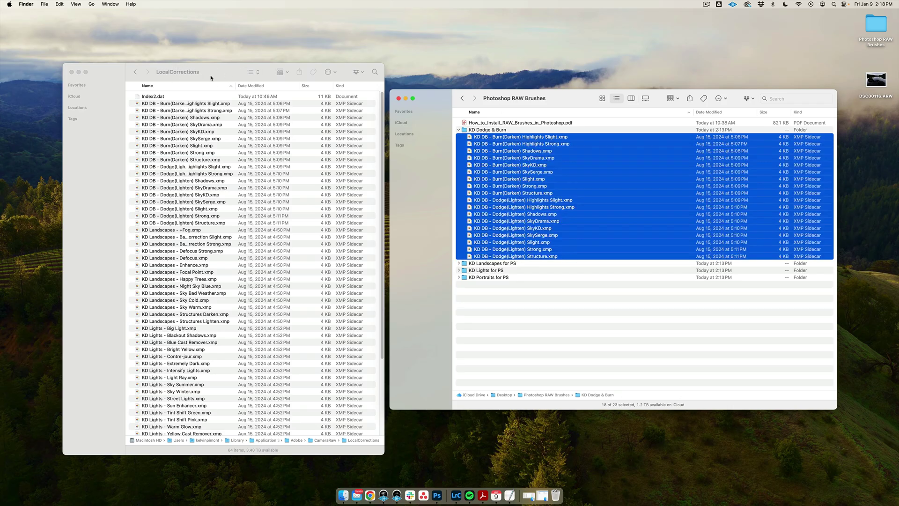
{"action": "left_click", "coordinate": [665, 290]}
{"action": "left_click", "coordinate": [458, 129]}
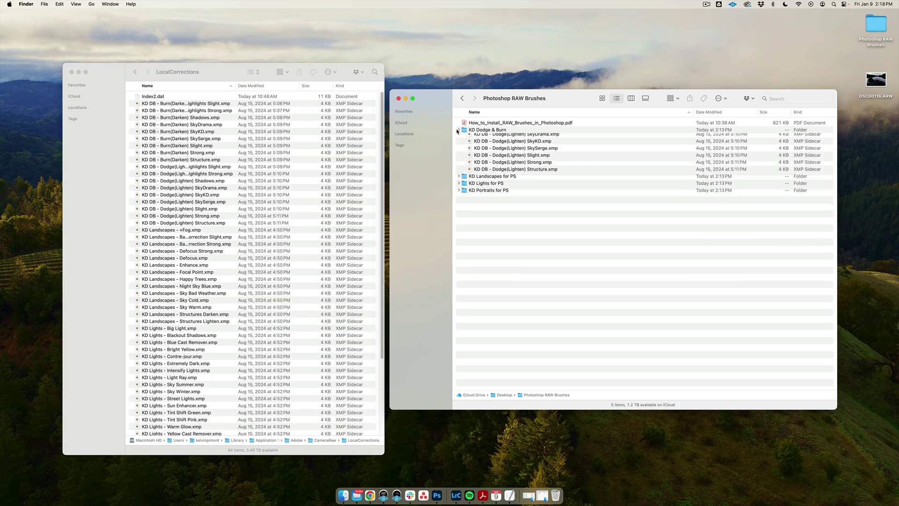
{"action": "left_click", "coordinate": [72, 72]}
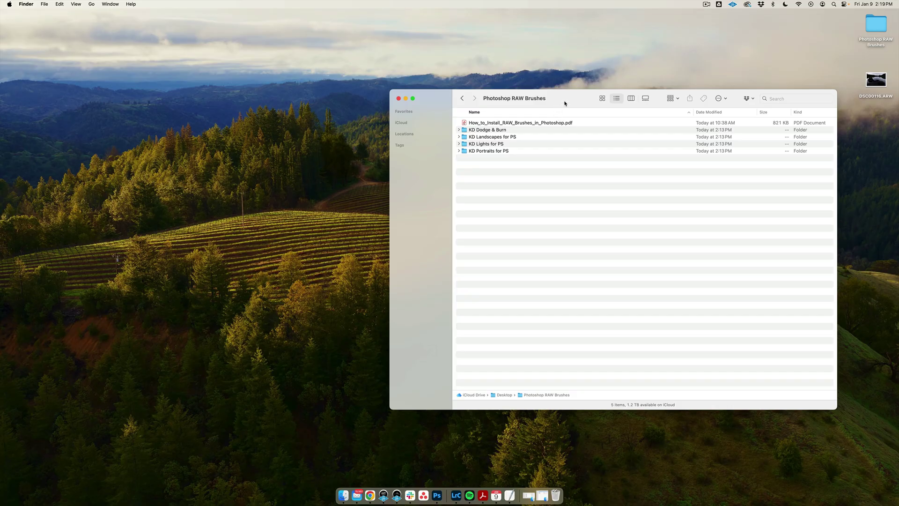
Open DSC00116.ARW from the desktop in Camera Raw via the Photoshop Dock icon
{"action": "left_click_drag", "start_coordinate": [565, 103], "coordinate": [369, 73]}
{"action": "left_click_drag", "start_coordinate": [875, 81], "coordinate": [436, 496]}
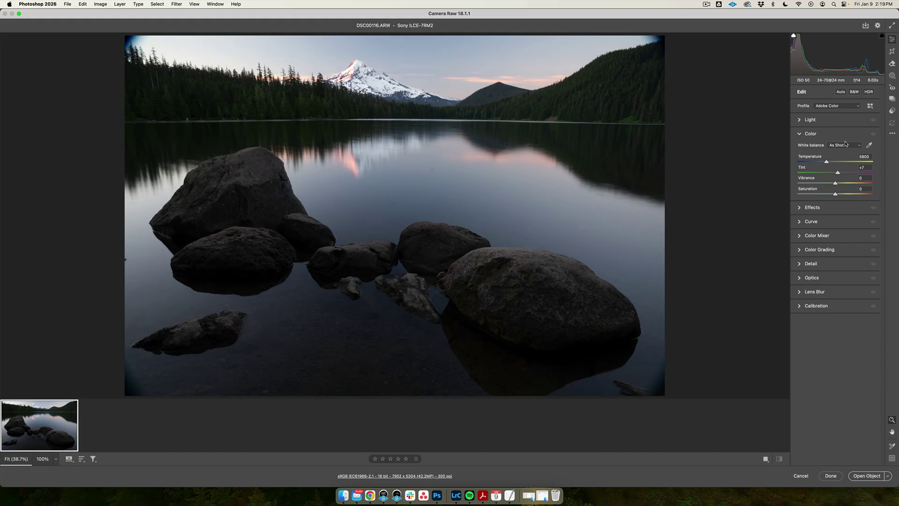
Set Exposure +0.20, Contrast +4, Highlights -42 and Shadows +91 in the Light panel
{"action": "left_click", "coordinate": [812, 120]}
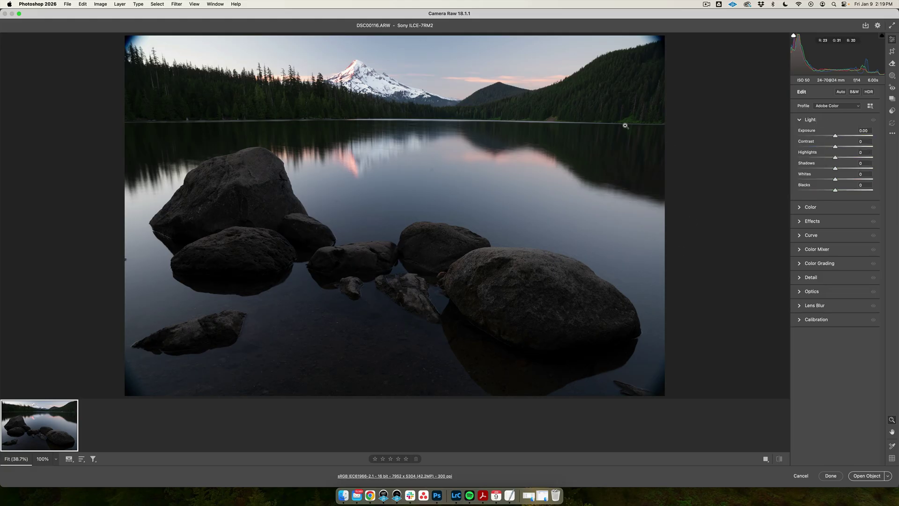
{"action": "left_click", "coordinate": [836, 136]}
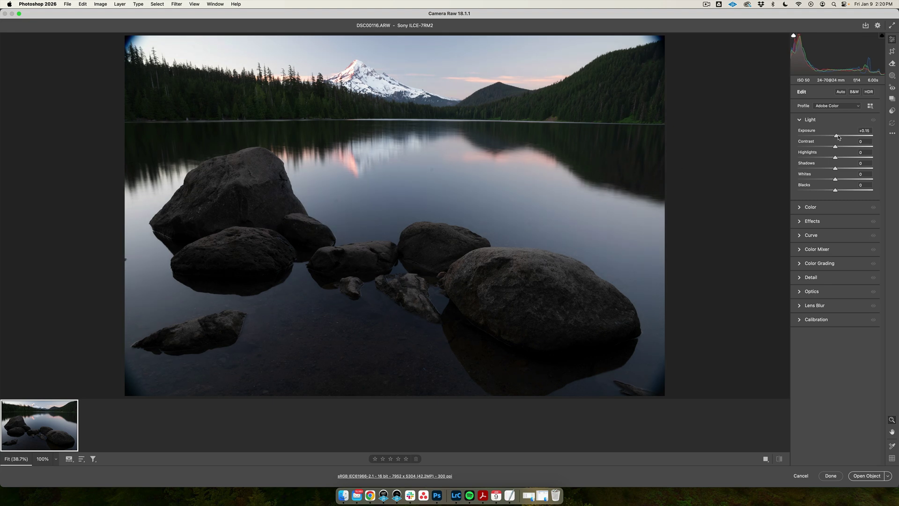
{"action": "left_click", "coordinate": [837, 147]}
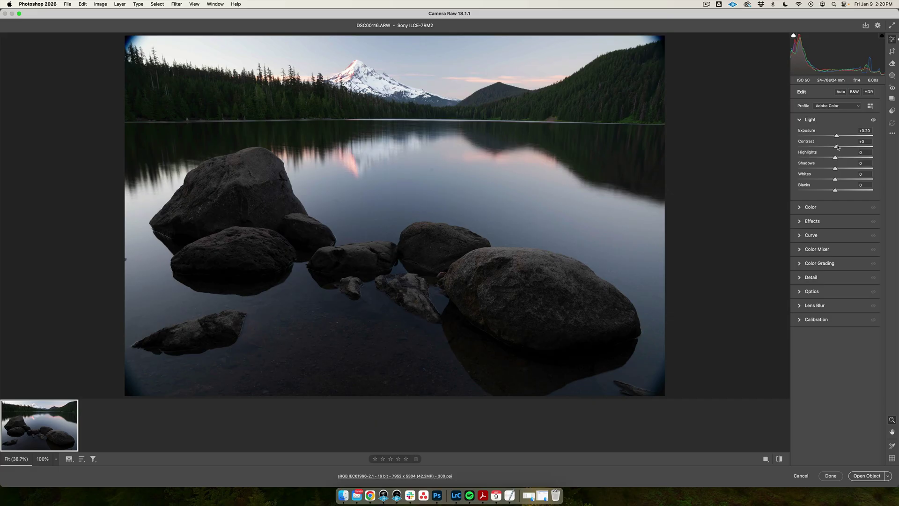
{"action": "left_click_drag", "start_coordinate": [836, 158], "coordinate": [819, 158]}
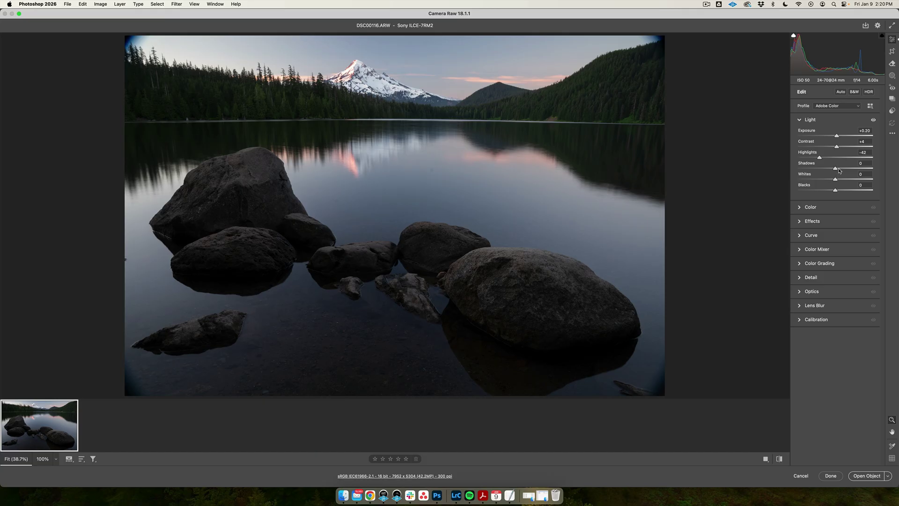
{"action": "left_click_drag", "start_coordinate": [836, 169], "coordinate": [866, 169]}
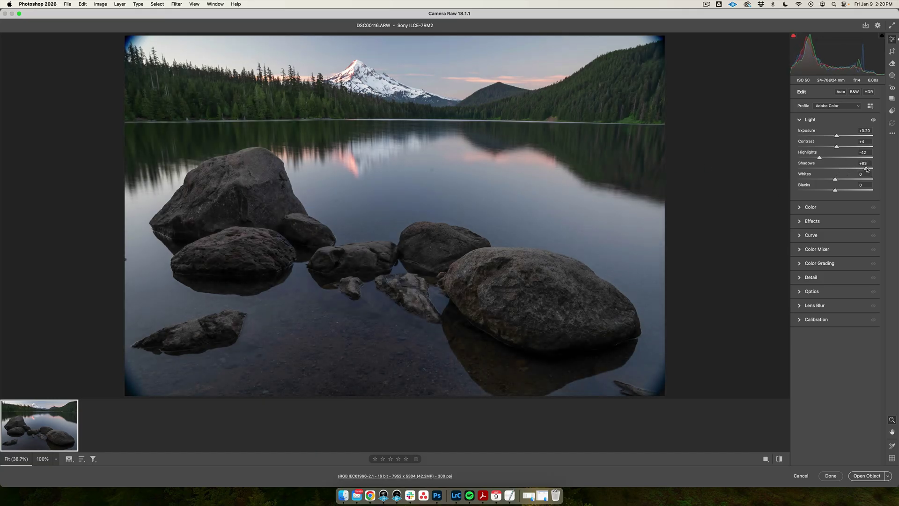
{"action": "mouse_move", "coordinate": [865, 168]}
{"action": "left_mouse_down"}
{"action": "mouse_move", "coordinate": [828, 169]}
{"action": "mouse_move", "coordinate": [869, 171]}
{"action": "left_mouse_up"}
Set Whites to +6 and Blacks to -6 while watching the clipping preview
{"action": "left_click", "coordinate": [836, 180], "text": "alt"}
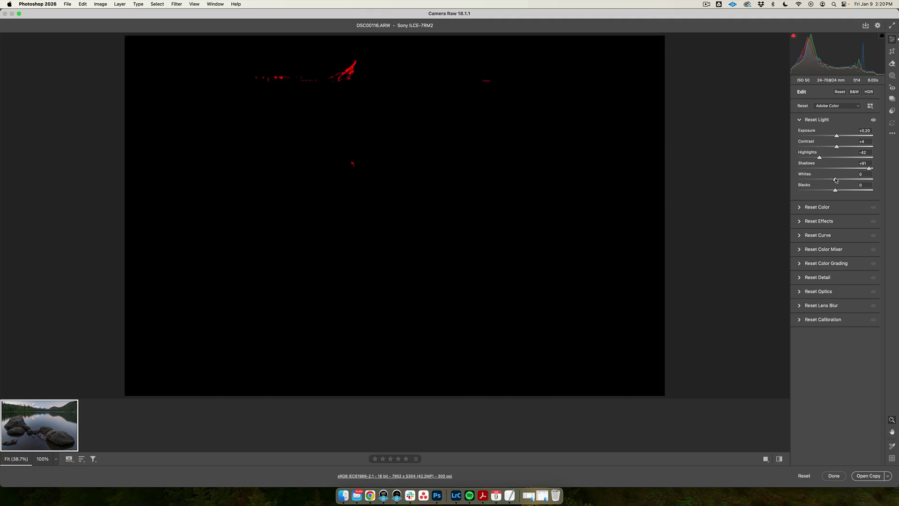
{"action": "left_click_drag", "start_coordinate": [835, 180], "coordinate": [831, 180]}
{"action": "left_click", "coordinate": [833, 180], "text": "alt"}
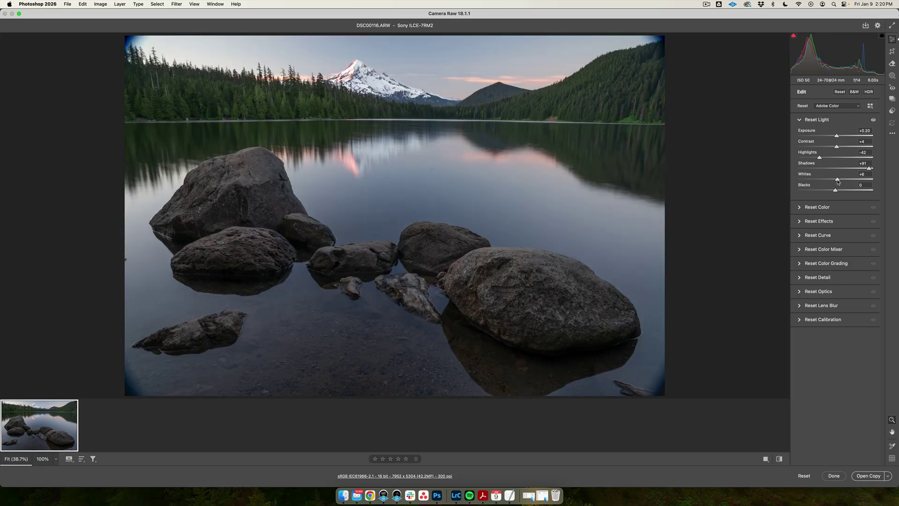
{"action": "key", "text": "shift"}
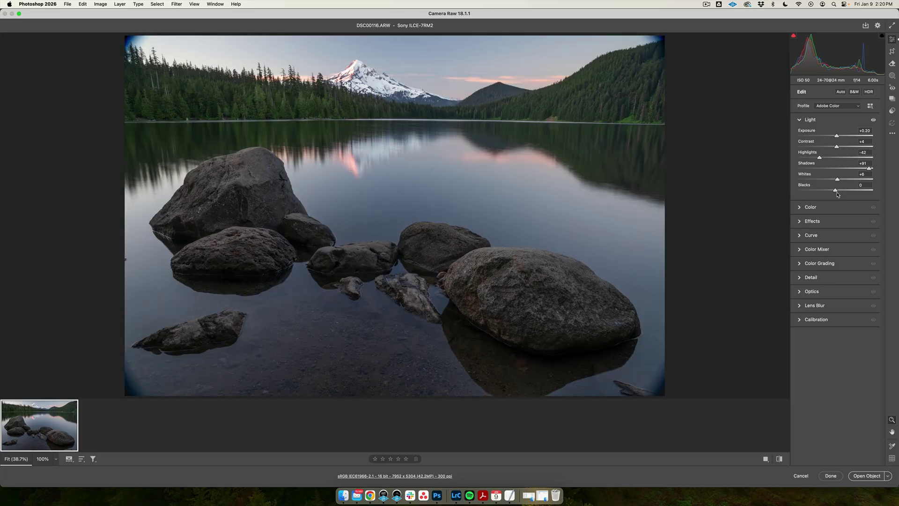
{"action": "key", "text": "alt"}
{"action": "left_click_drag", "start_coordinate": [837, 192], "coordinate": [833, 192]}
Set Temperature 7250, Tint +28, Vibrance +21 and Saturation +15 in the Color panel
{"action": "left_click", "coordinate": [801, 209]}
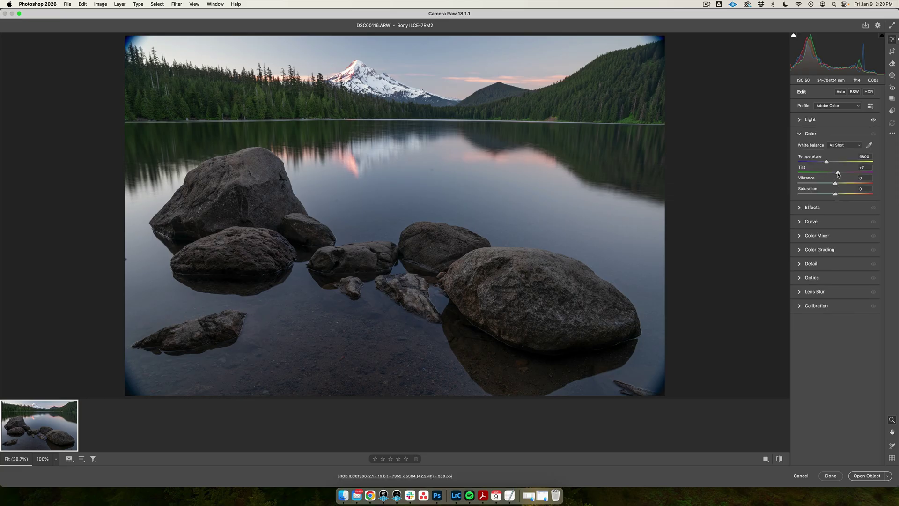
{"action": "left_click_drag", "start_coordinate": [836, 171], "coordinate": [843, 171]}
{"action": "left_click_drag", "start_coordinate": [826, 162], "coordinate": [826, 162]}
{"action": "mouse_move", "coordinate": [825, 162]}
{"action": "left_mouse_down"}
{"action": "mouse_move", "coordinate": [845, 163]}
{"action": "mouse_move", "coordinate": [837, 163]}
{"action": "left_mouse_up"}
{"action": "mouse_move", "coordinate": [835, 184]}
{"action": "left_mouse_down"}
{"action": "mouse_move", "coordinate": [843, 185]}
{"action": "mouse_move", "coordinate": [839, 195]}
{"action": "left_mouse_up"}
Expand the Effects panel and test Clarity, leaving Texture, Clarity, Dehaze, Vignette and Grain at 0
{"action": "left_click", "coordinate": [812, 207]}
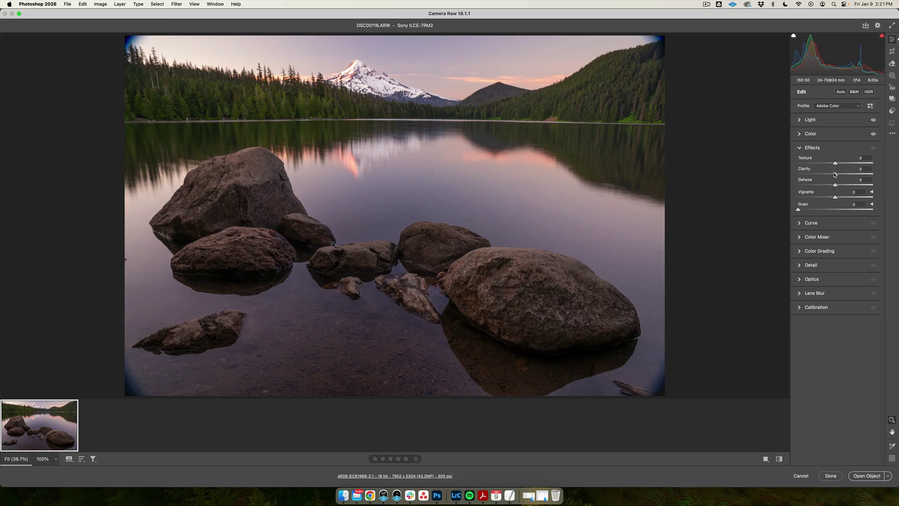
{"action": "mouse_move", "coordinate": [835, 175]}
{"action": "left_mouse_down"}
{"action": "mouse_move", "coordinate": [859, 174]}
{"action": "mouse_move", "coordinate": [839, 174]}
{"action": "left_mouse_up"}
Crop the photo slightly inward from the corners to 7617 × 5081 and apply it
{"action": "left_click", "coordinate": [892, 51]}
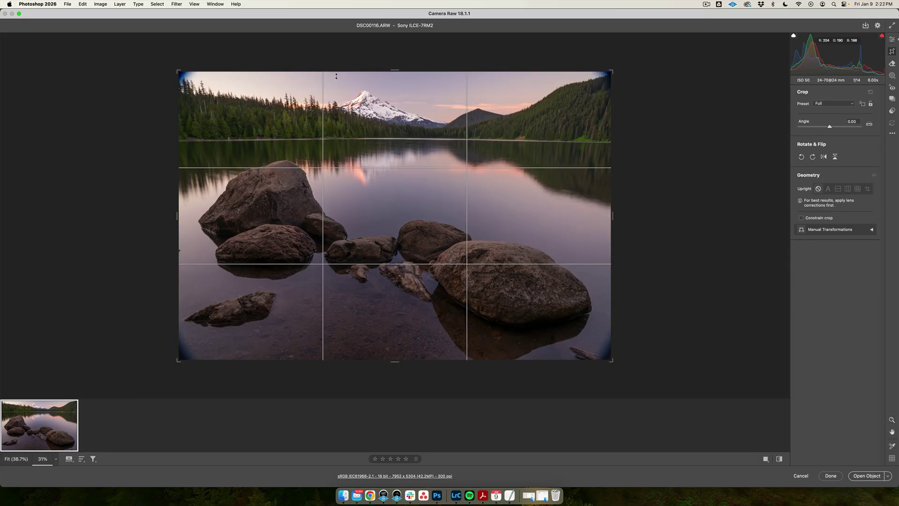
{"action": "left_click_drag", "start_coordinate": [394, 69], "coordinate": [394, 73]}
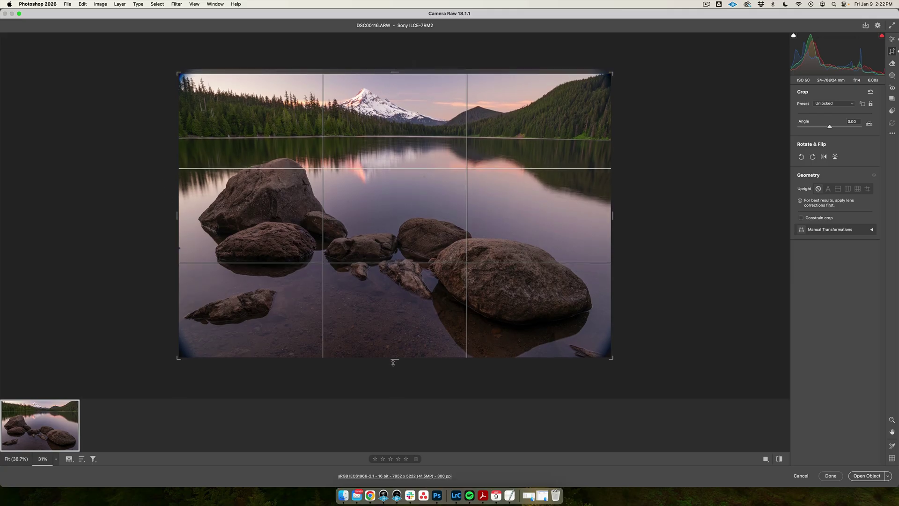
{"action": "key", "text": "super+z"}
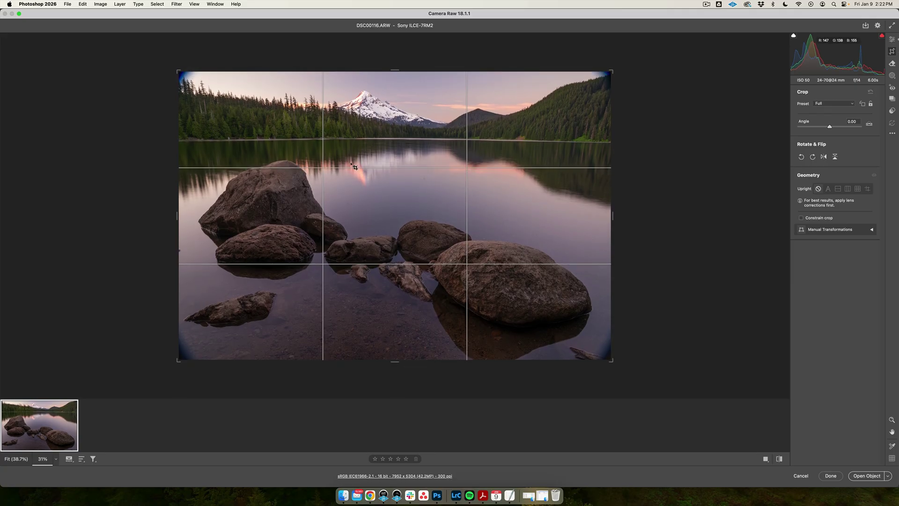
{"action": "left_click_drag", "start_coordinate": [178, 70], "coordinate": [178, 72]}
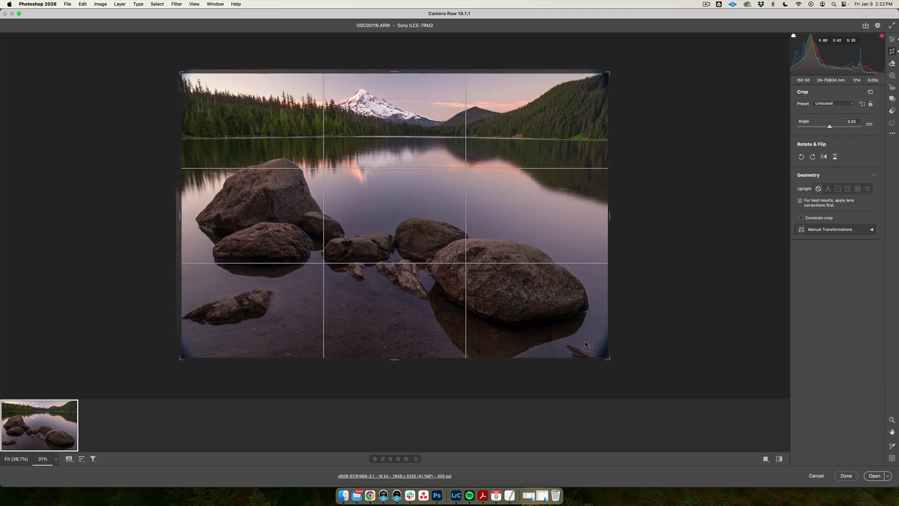
{"action": "left_click_drag", "start_coordinate": [609, 360], "coordinate": [600, 351]}
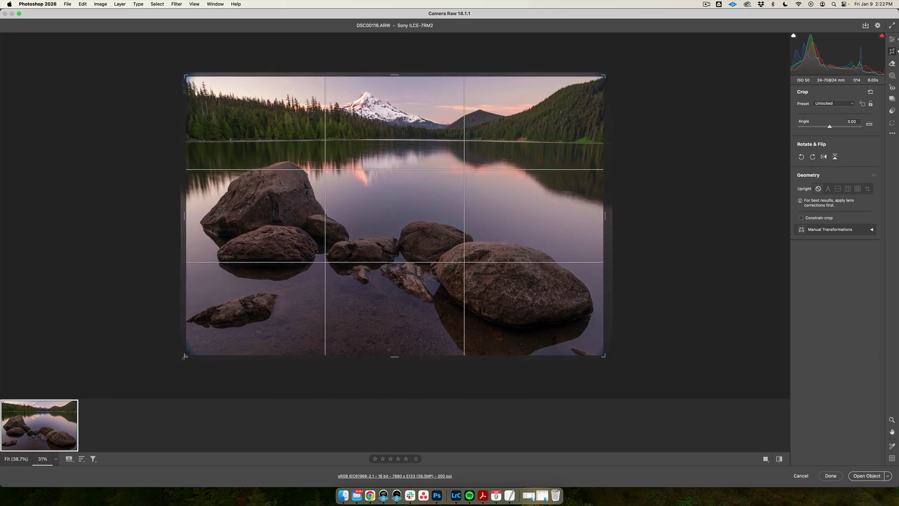
{"action": "left_click_drag", "start_coordinate": [185, 355], "coordinate": [188, 355]}
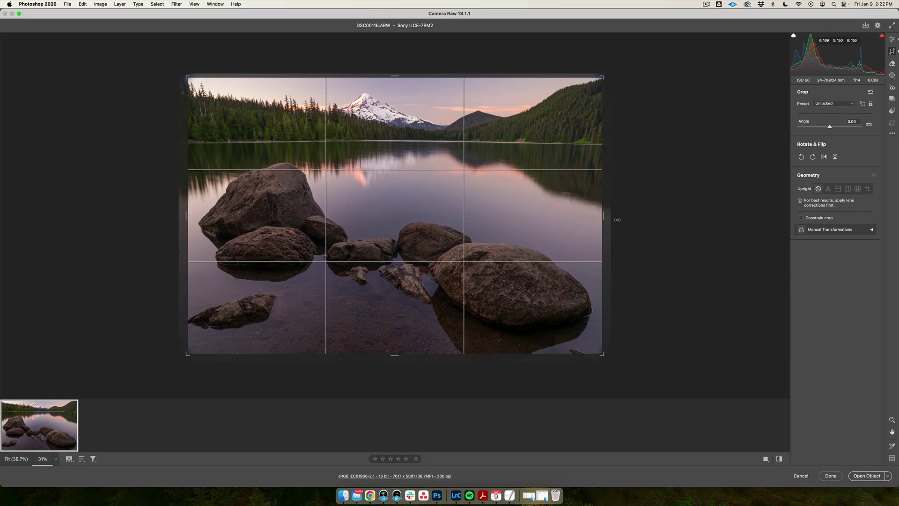
{"action": "left_click", "coordinate": [893, 40]}
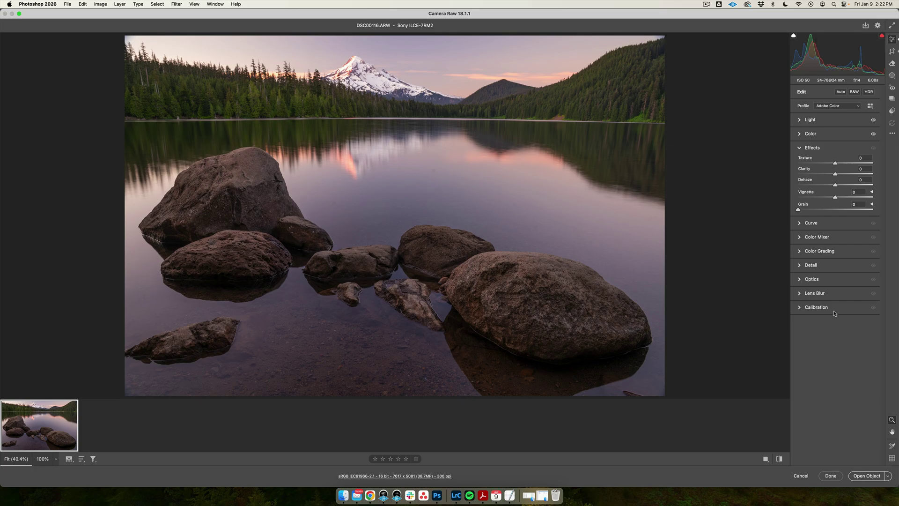
Raise Contrast to +36, Highlights to -49 and Shadows to +99, and lower Tint to +14
{"action": "left_click", "coordinate": [825, 123]}
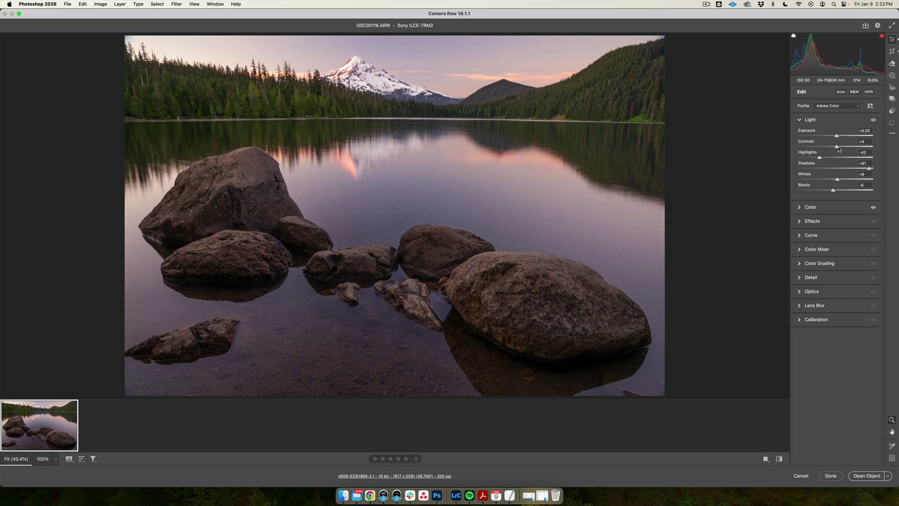
{"action": "left_click_drag", "start_coordinate": [841, 147], "coordinate": [815, 158]}
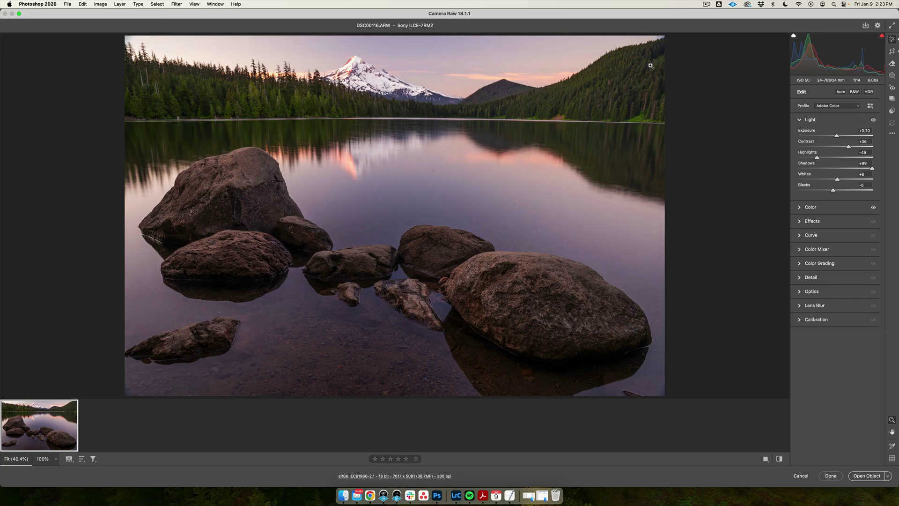
{"action": "left_click", "coordinate": [830, 208]}
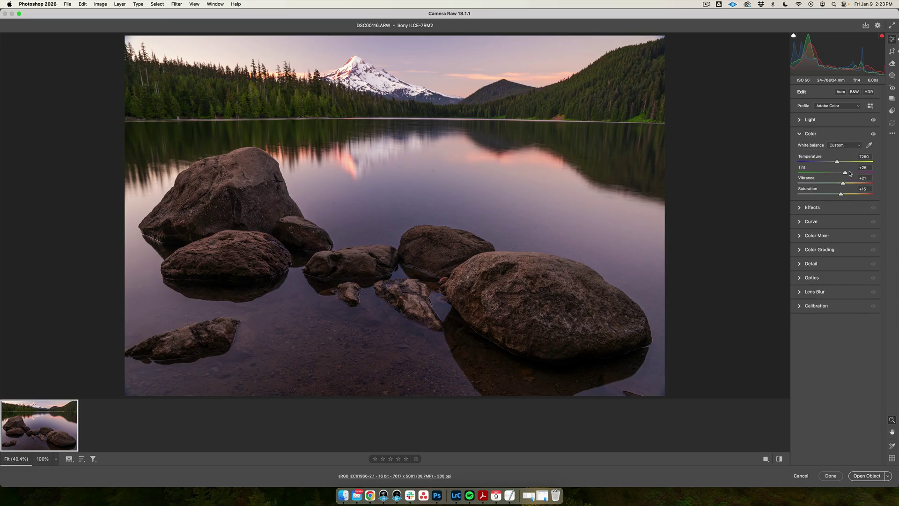
{"action": "left_click_drag", "start_coordinate": [845, 173], "coordinate": [840, 173]}
Start a new Brush mask and set the brush size to 9 with the bracket keys
{"action": "left_click", "coordinate": [892, 76]}
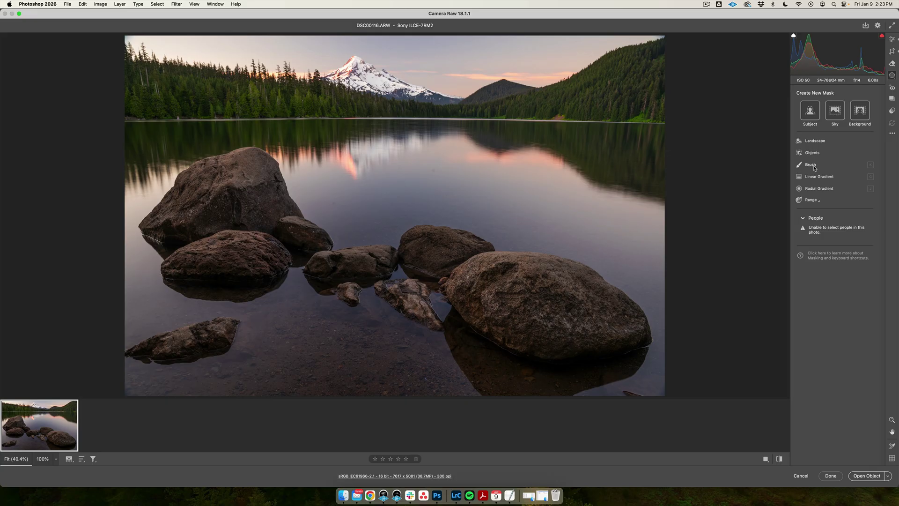
{"action": "mouse_move", "coordinate": [814, 169]}
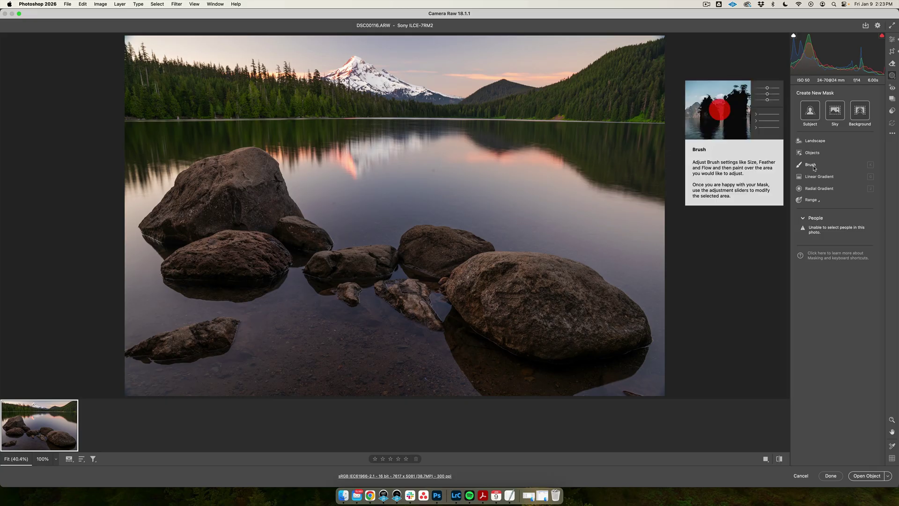
{"action": "left_click", "coordinate": [814, 168]}
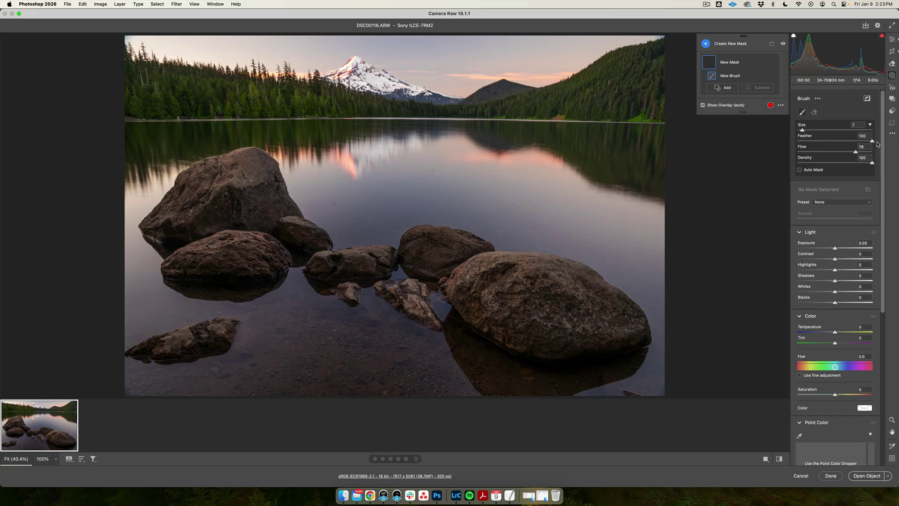
{"action": "mouse_move", "coordinate": [869, 143]}
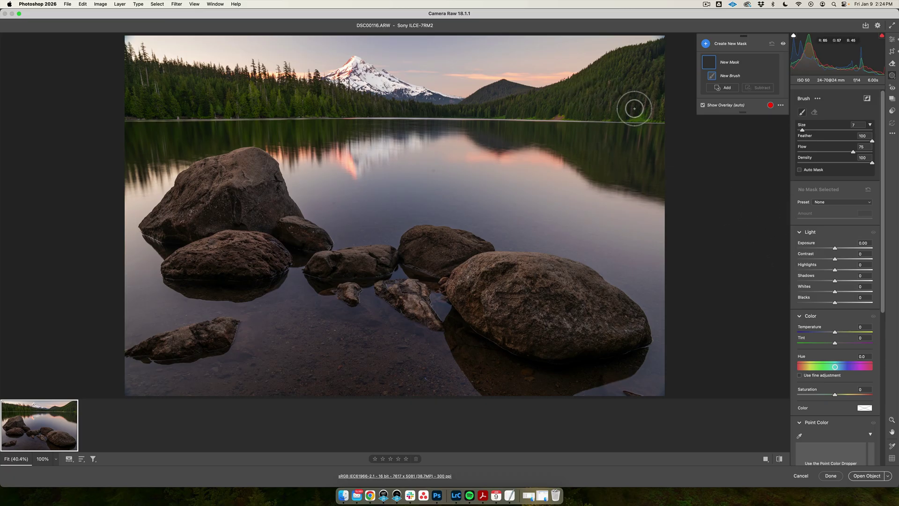
{"action": "key", "text": "bracketright"}
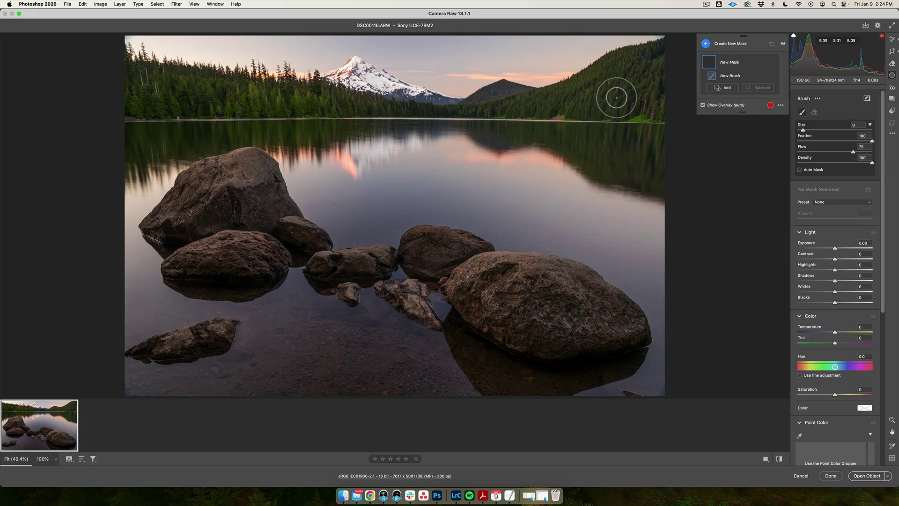
{"action": "key", "text": "bracketleft"}
{"action": "key", "text": "bracketleft"}
{"action": "key", "text": "bracketleft"}
{"action": "key", "text": "bracketleft"}
{"action": "key", "text": "bracketright"}
{"action": "key", "text": "bracketright"}
{"action": "key", "text": "bracketright"}
{"action": "key", "text": "bracketright"}
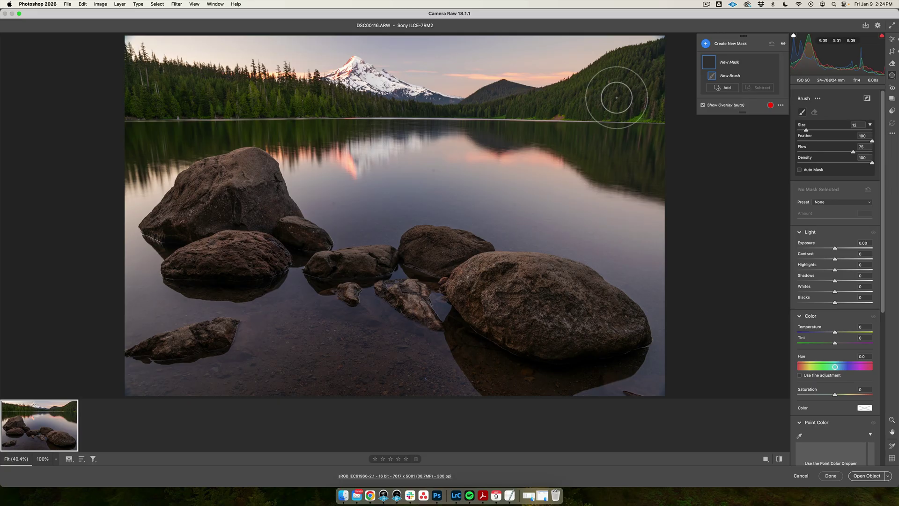
{"action": "key", "text": "bracketleft"}
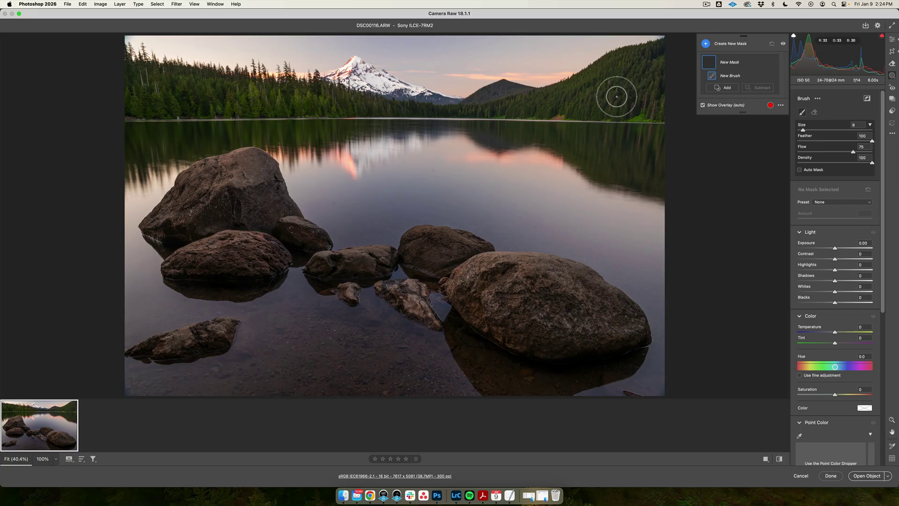
{"action": "key", "text": "bracketright"}
{"action": "key", "text": "bracketright"}
{"action": "key", "text": "bracketright"}
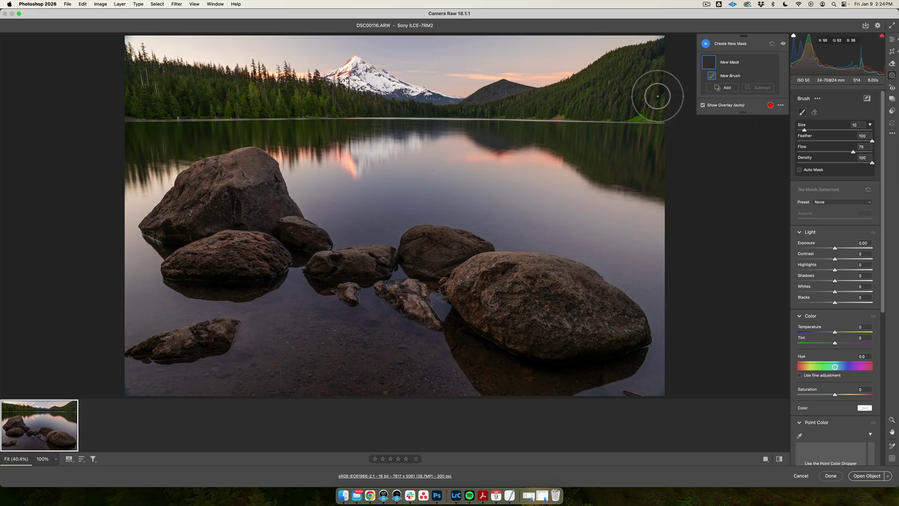
{"action": "key", "text": "bracketleft"}
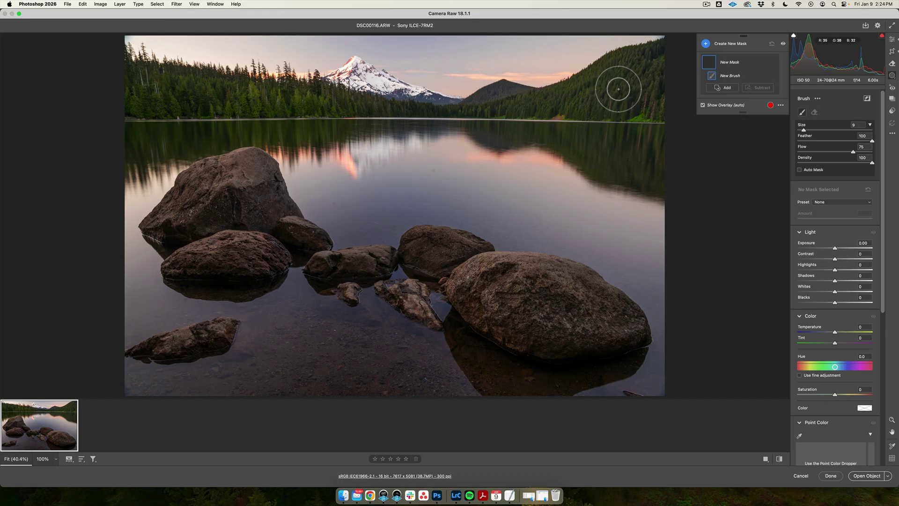
Brush the right hillside and apply the KD Landscapes - Happy Trees preset to Mask 1
{"action": "mouse_move", "coordinate": [618, 89]}
{"action": "left_mouse_down"}
{"action": "mouse_move", "coordinate": [638, 104]}
{"action": "mouse_move", "coordinate": [651, 83]}
{"action": "mouse_move", "coordinate": [611, 90]}
{"action": "left_mouse_up"}
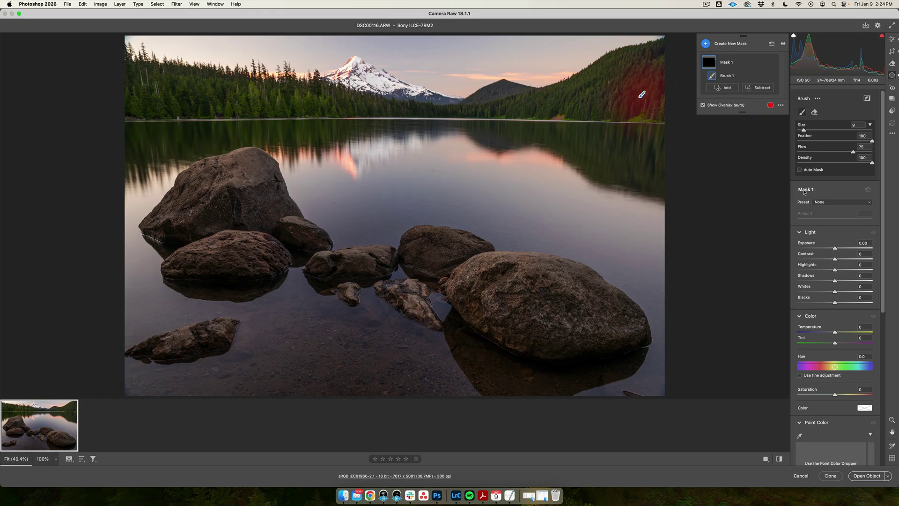
{"action": "left_click", "coordinate": [833, 203]}
{"action": "scroll", "coordinate": [843, 307], "scroll_direction": "down", "scroll_amount": 5}
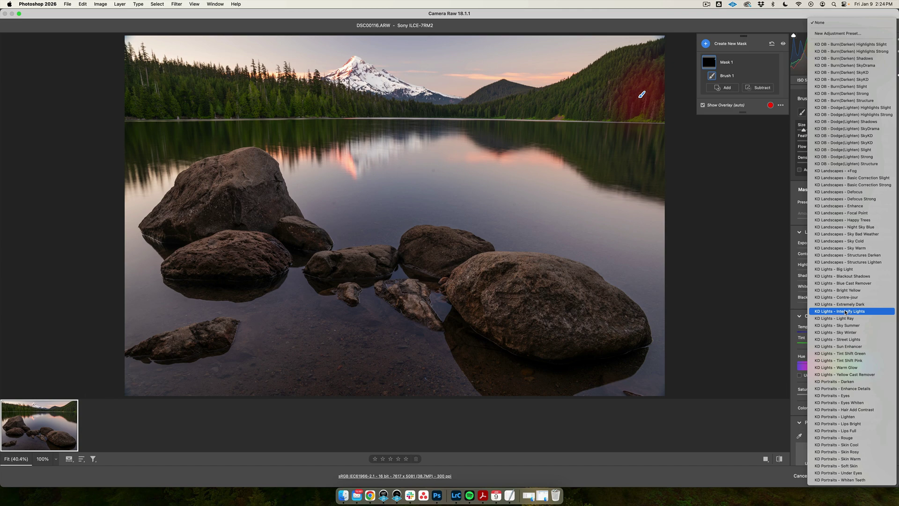
{"action": "left_click", "coordinate": [860, 221]}
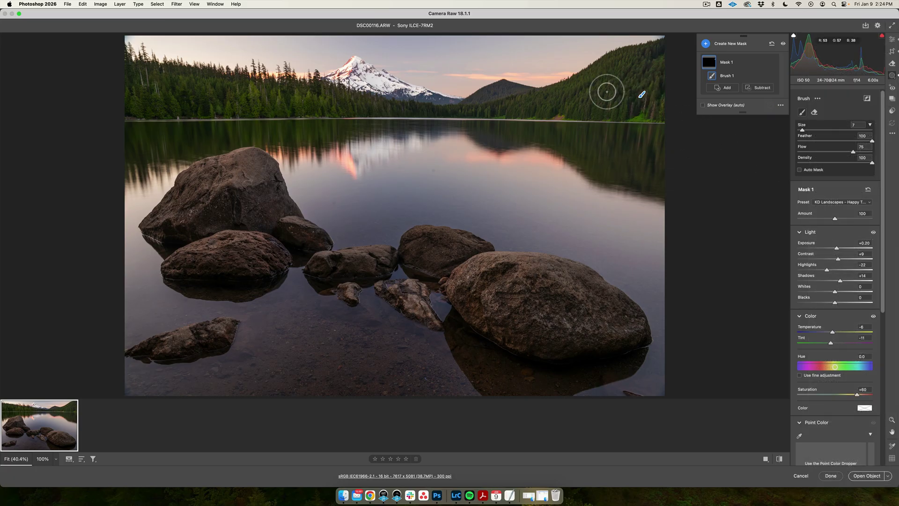
With a smaller brush, paint over the rest of the right forested hillside
{"action": "key", "text": "bracketleft"}
{"action": "key", "text": "bracketleft"}
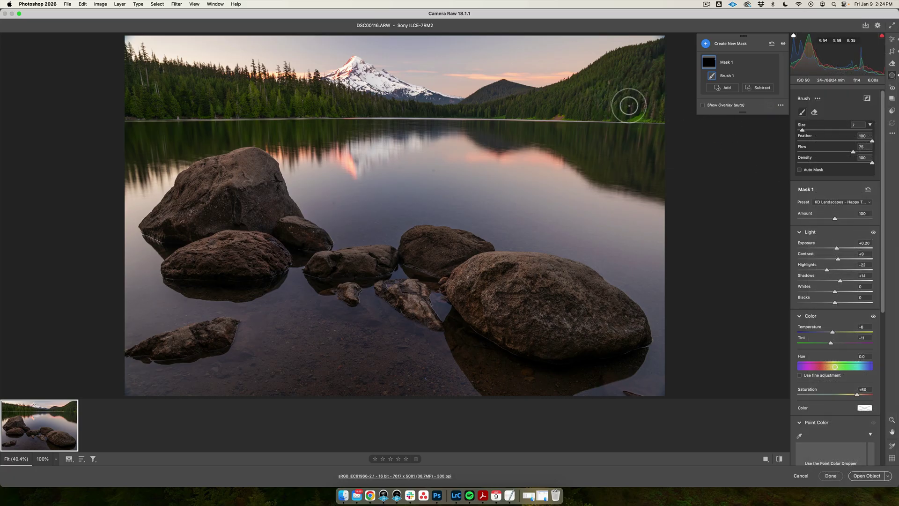
{"action": "mouse_move", "coordinate": [641, 62]}
{"action": "left_mouse_down"}
{"action": "mouse_move", "coordinate": [612, 80]}
{"action": "mouse_move", "coordinate": [638, 92]}
{"action": "mouse_move", "coordinate": [528, 107]}
{"action": "mouse_move", "coordinate": [508, 100]}
{"action": "left_mouse_up"}
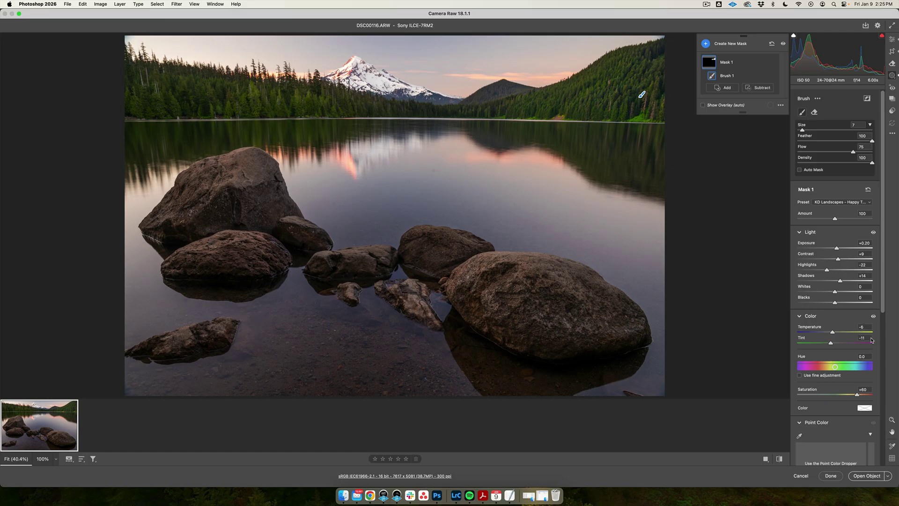
{"action": "scroll", "coordinate": [865, 335], "scroll_direction": "down", "scroll_amount": 1}
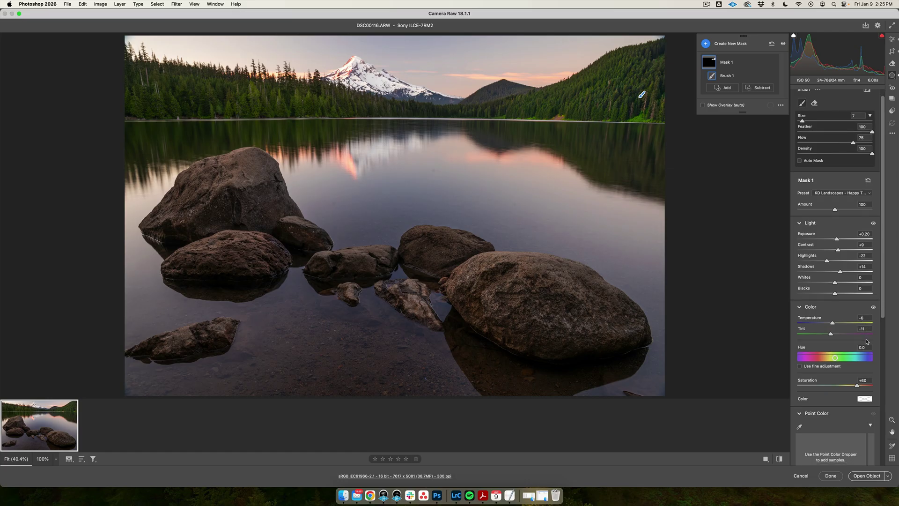
{"action": "key", "text": "bracketleft"}
{"action": "key", "text": "bracketleft"}
{"action": "key", "text": "bracketleft"}
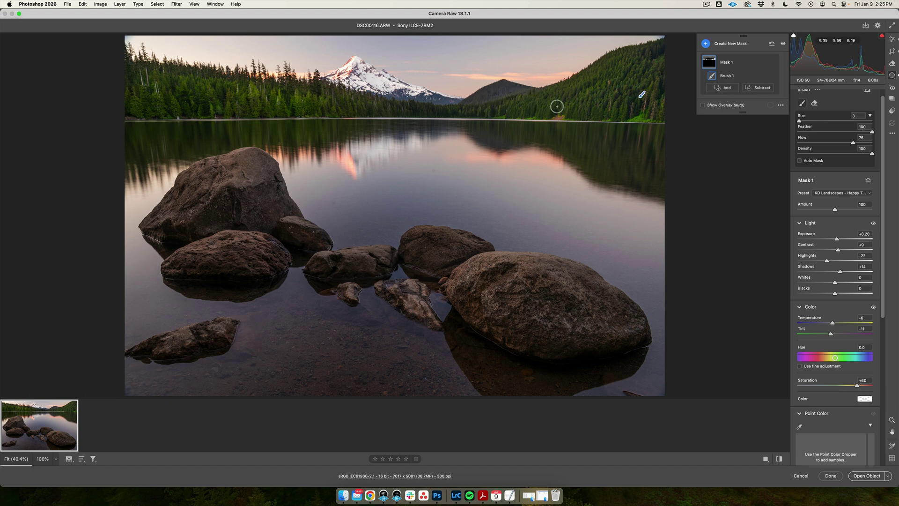
Add brush Mask 2 with the KD DB - Dodge(Lighten) Slight preset and paint it onto the large right rock
{"action": "left_click", "coordinate": [711, 46]}
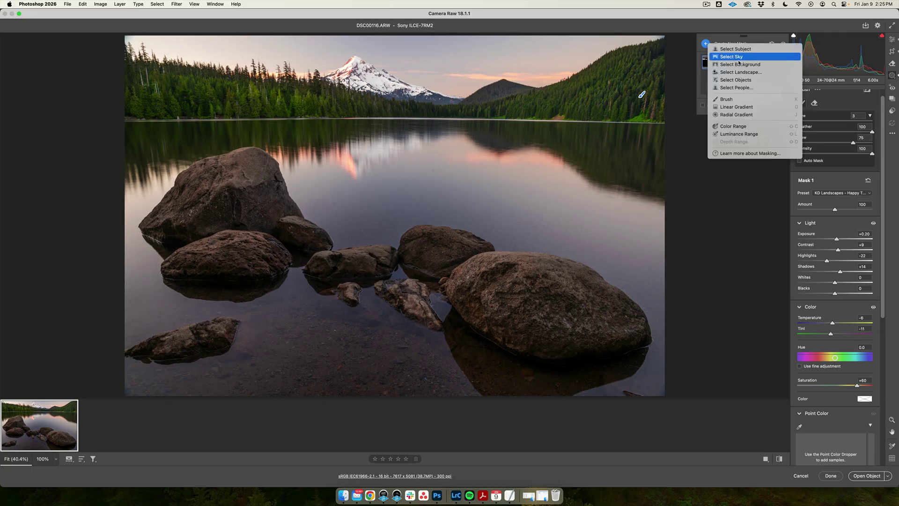
{"action": "left_click", "coordinate": [746, 102]}
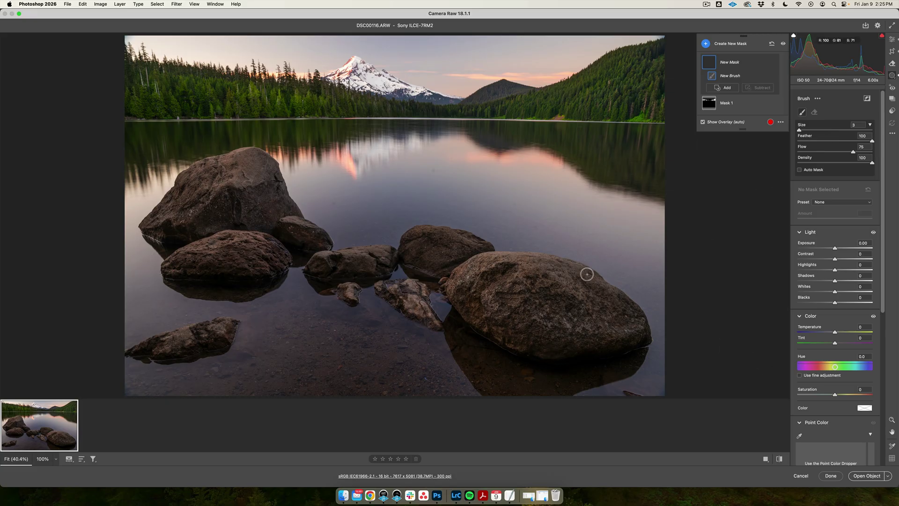
{"action": "left_click", "coordinate": [831, 202]}
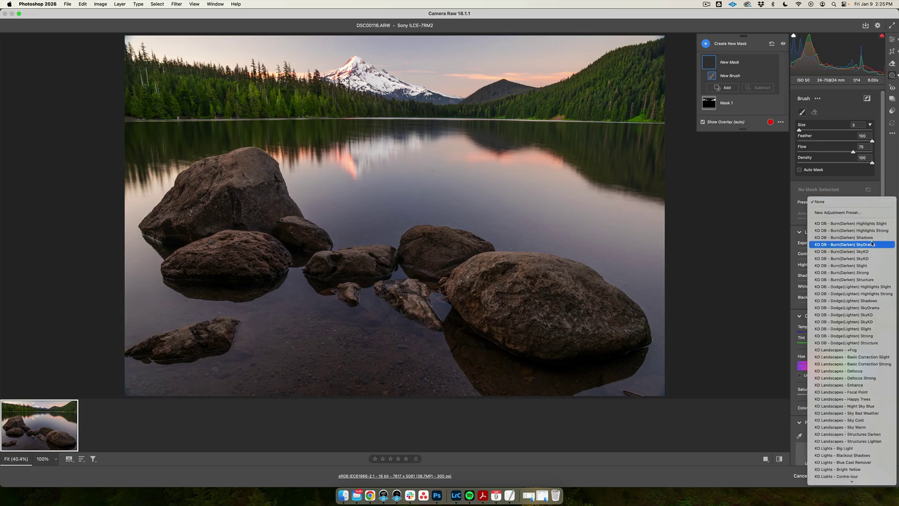
{"action": "left_click", "coordinate": [883, 328]}
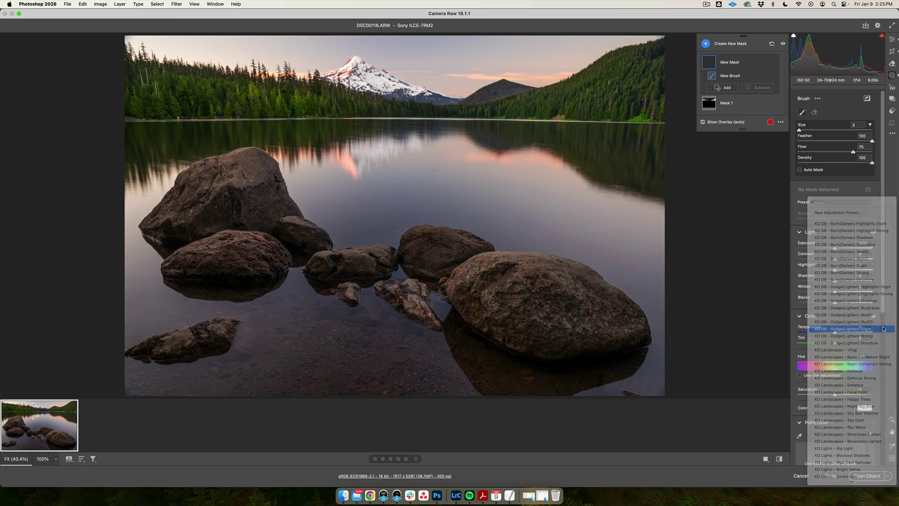
{"action": "key", "text": "bracketright"}
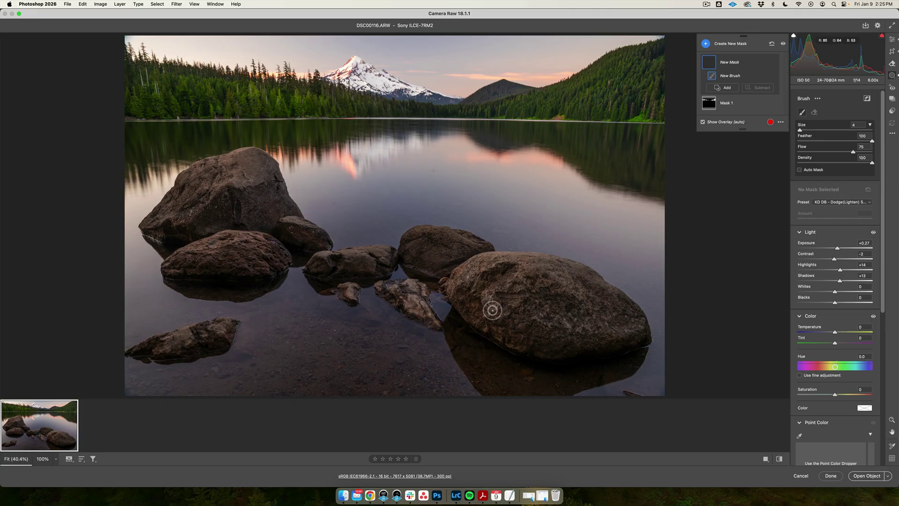
{"action": "mouse_move", "coordinate": [491, 309]}
{"action": "left_mouse_down"}
{"action": "mouse_move", "coordinate": [526, 317]}
{"action": "mouse_move", "coordinate": [501, 311]}
{"action": "mouse_move", "coordinate": [535, 299]}
{"action": "mouse_move", "coordinate": [524, 301]}
{"action": "mouse_move", "coordinate": [537, 271]}
{"action": "mouse_move", "coordinate": [568, 279]}
{"action": "mouse_move", "coordinate": [544, 267]}
{"action": "mouse_move", "coordinate": [467, 271]}
{"action": "left_mouse_up"}
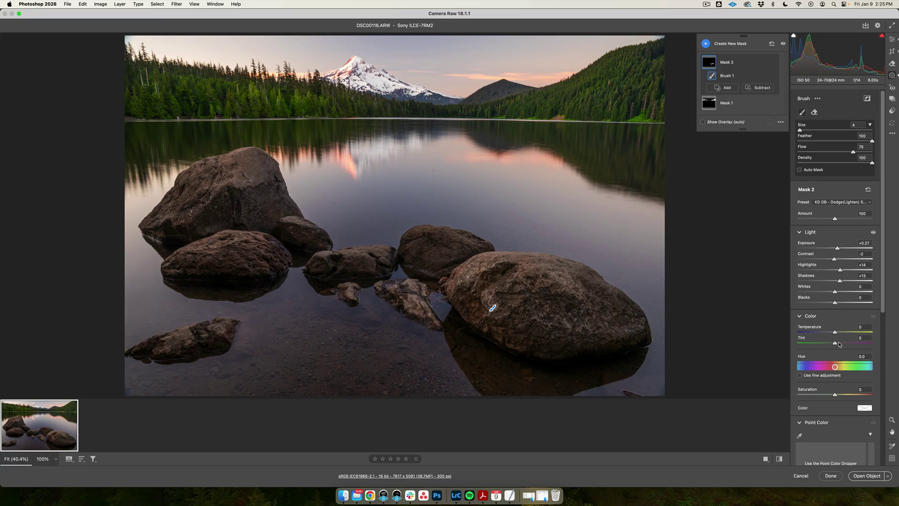
Reapply Dodge(Lighten) Slight to Mask 2 for Exposure +1.05, Contrast -3, Highlights +17, Shadows +15
{"action": "left_click", "coordinate": [836, 206]}
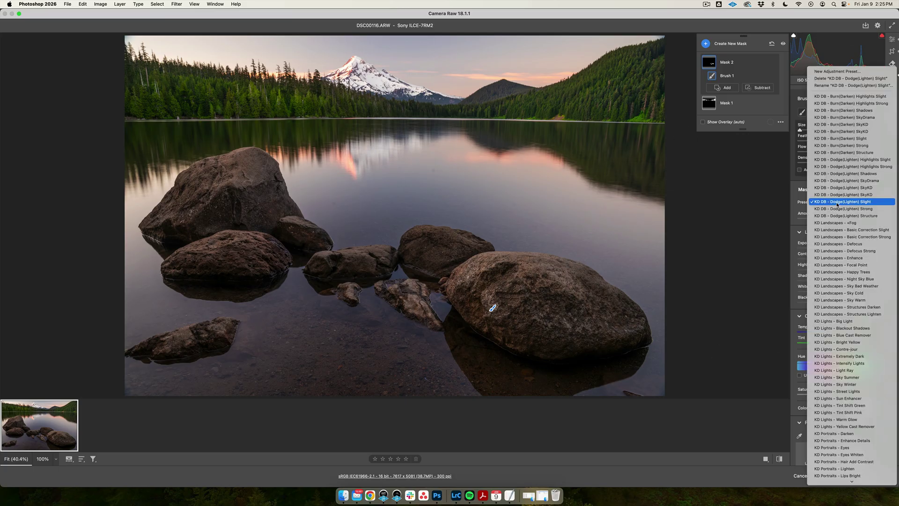
{"action": "left_click", "coordinate": [839, 208]}
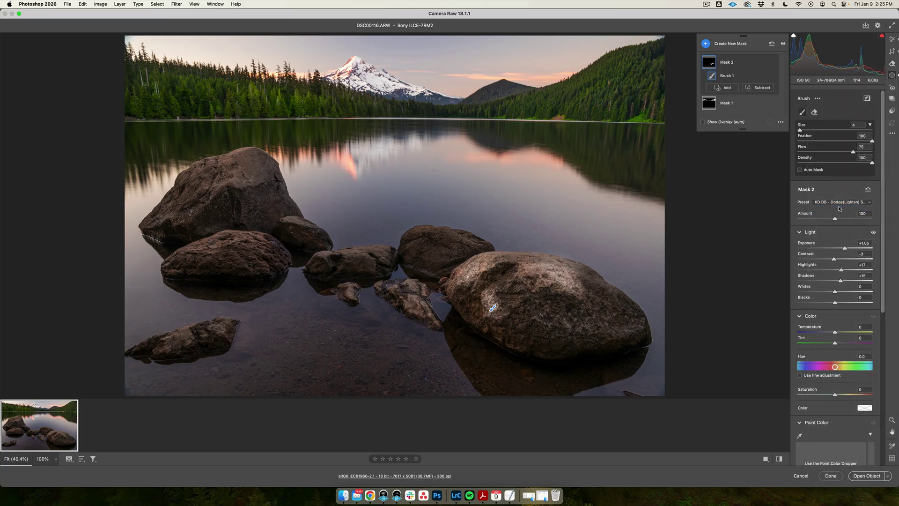
{"action": "key", "text": "bracketright"}
{"action": "key", "text": "bracketright"}
{"action": "key", "text": "bracketright"}
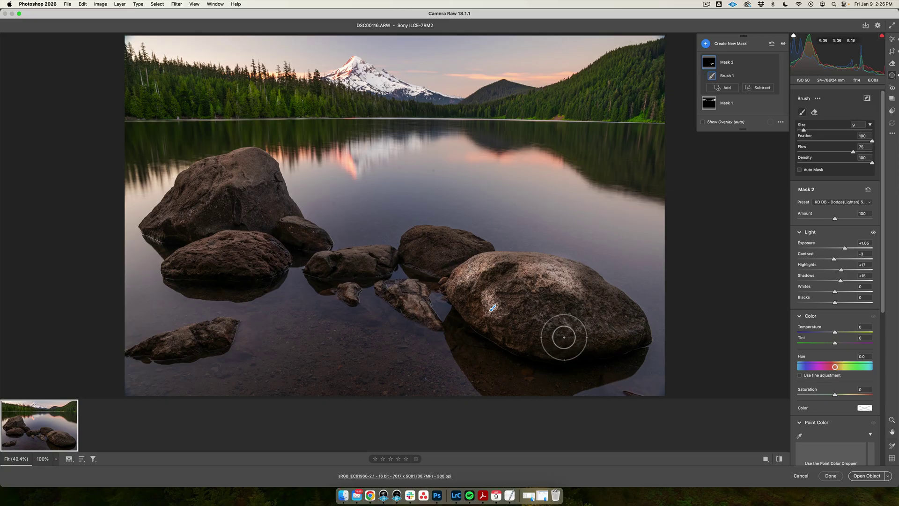
{"action": "key", "text": "bracketright"}
{"action": "key", "text": "bracketright"}
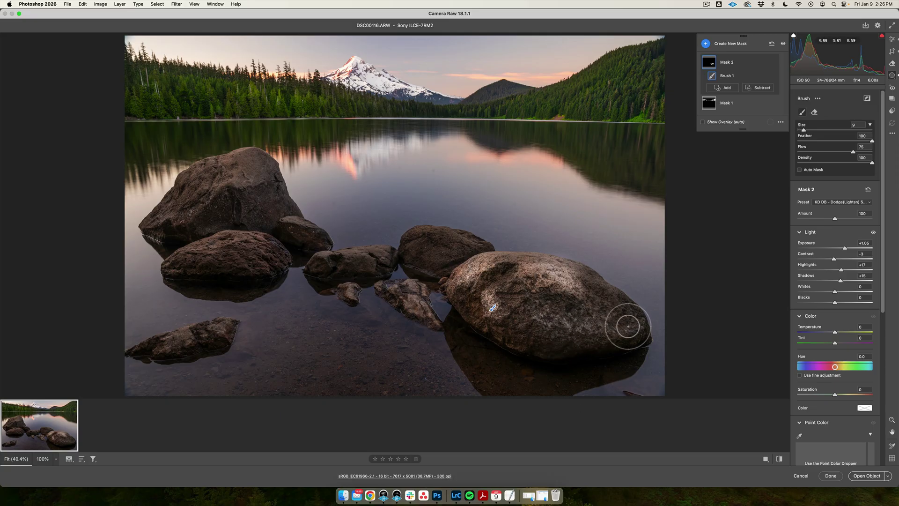
{"action": "key", "text": "bracketleft"}
{"action": "key", "text": "bracketleft"}
{"action": "key", "text": "bracketleft"}
{"action": "key", "text": "bracketleft"}
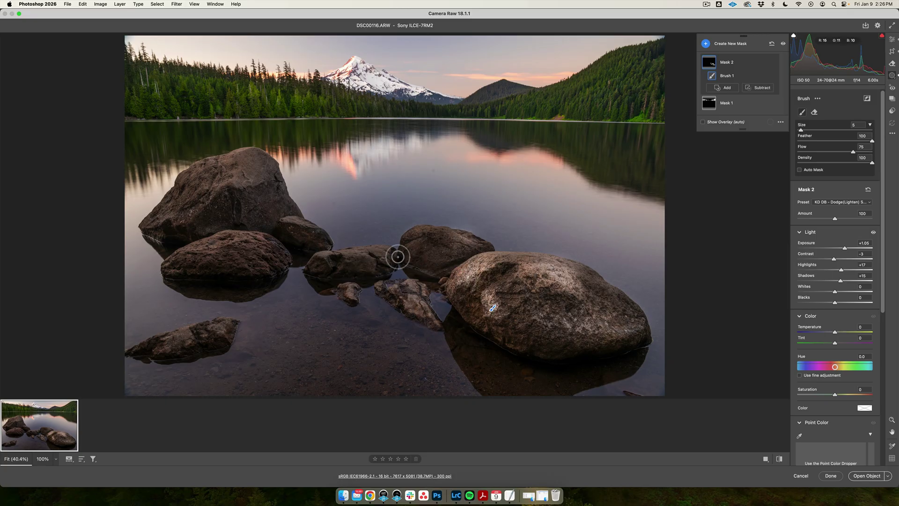
{"action": "key", "text": "bracketleft"}
{"action": "key", "text": "bracketleft"}
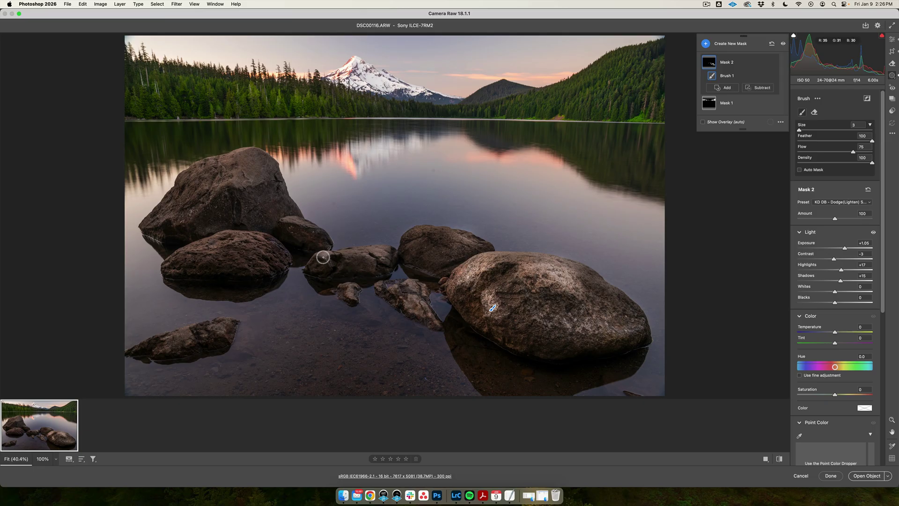
Resize the brush over the upper-left boulder and middle rock, ending at brush size 6
{"action": "key", "text": "bracketright"}
{"action": "key", "text": "bracketright"}
{"action": "key", "text": "bracketright"}
{"action": "key", "text": "bracketright"}
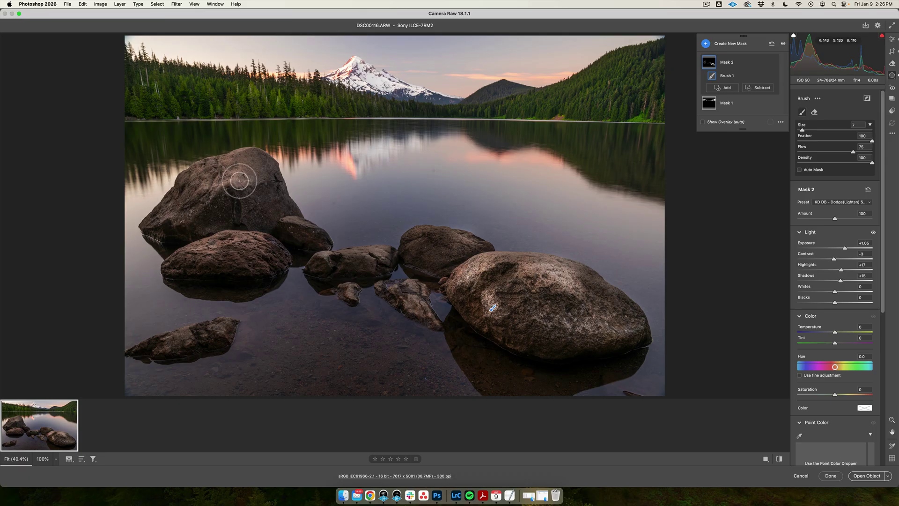
{"action": "key", "text": "bracketleft"}
{"action": "key", "text": "bracketleft"}
{"action": "key", "text": "bracketleft"}
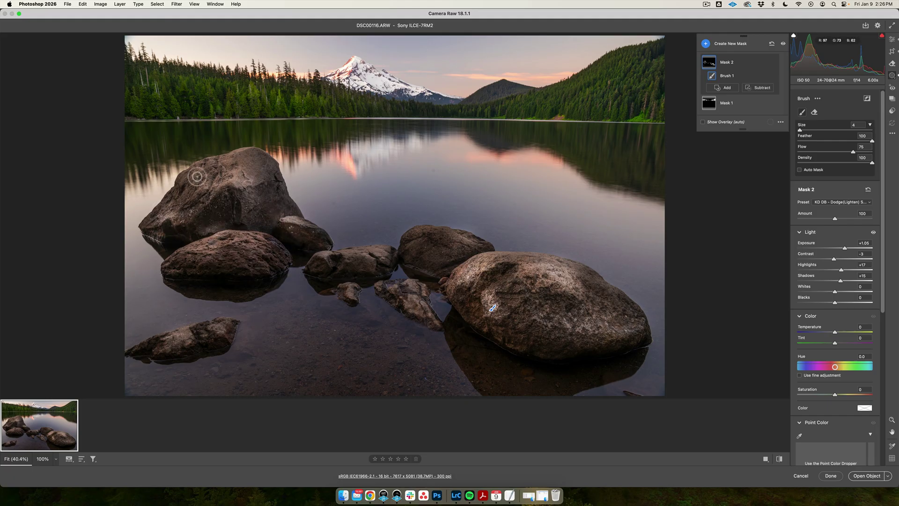
{"action": "key", "text": "bracketright"}
{"action": "key", "text": "bracketright"}
{"action": "key", "text": "bracketright"}
{"action": "key", "text": "bracketright"}
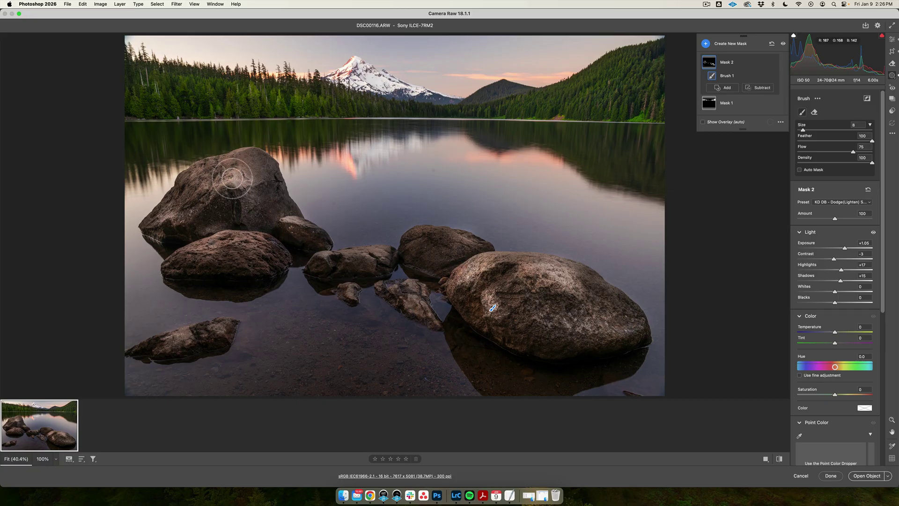
{"action": "key", "text": "bracketleft"}
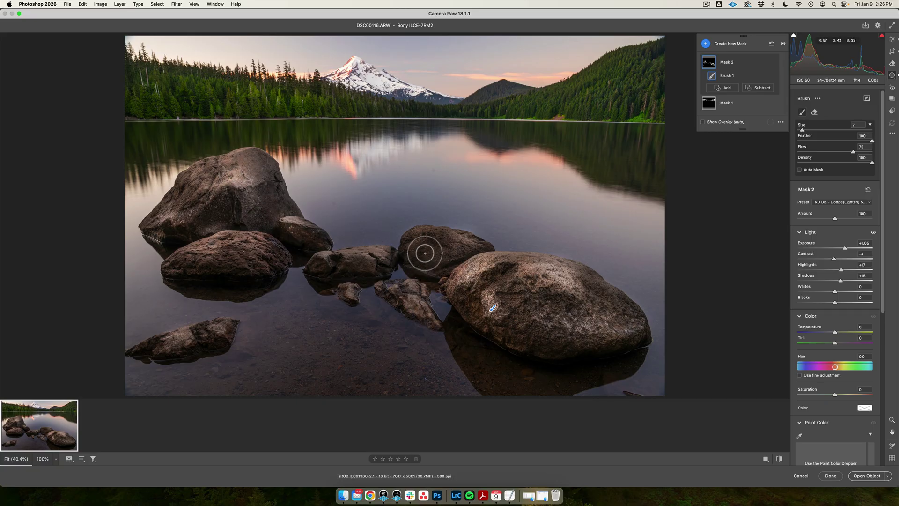
{"action": "key", "text": "bracketleft"}
{"action": "key", "text": "bracketleft"}
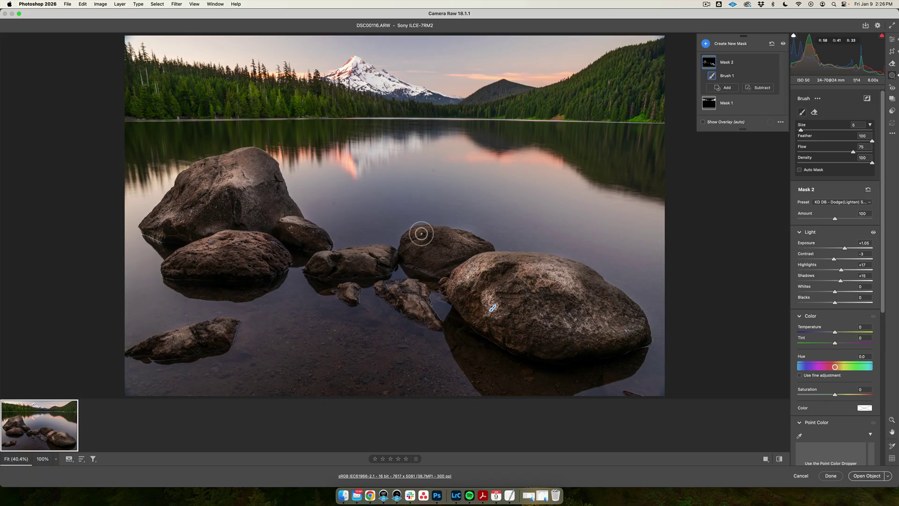
{"action": "key", "text": "bracketright"}
{"action": "key", "text": "bracketright"}
{"action": "key", "text": "bracketright"}
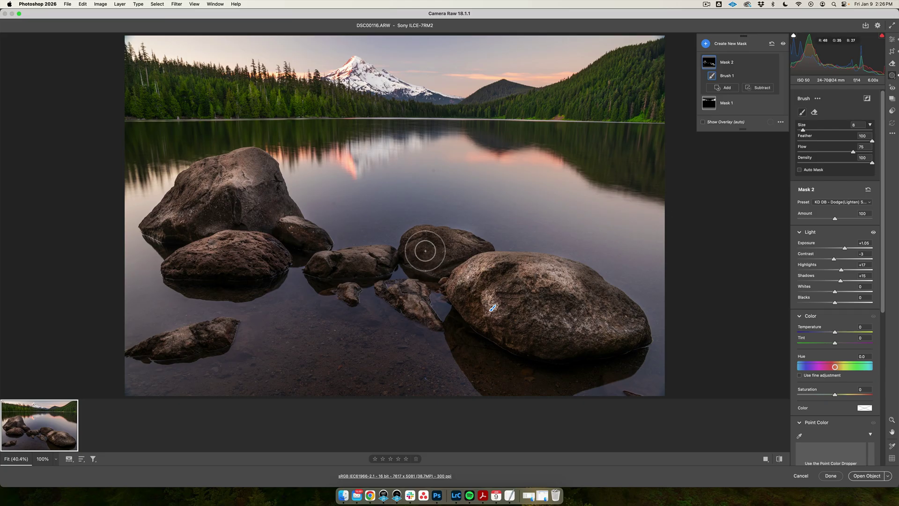
{"action": "key", "text": "bracketleft"}
{"action": "key", "text": "bracketleft"}
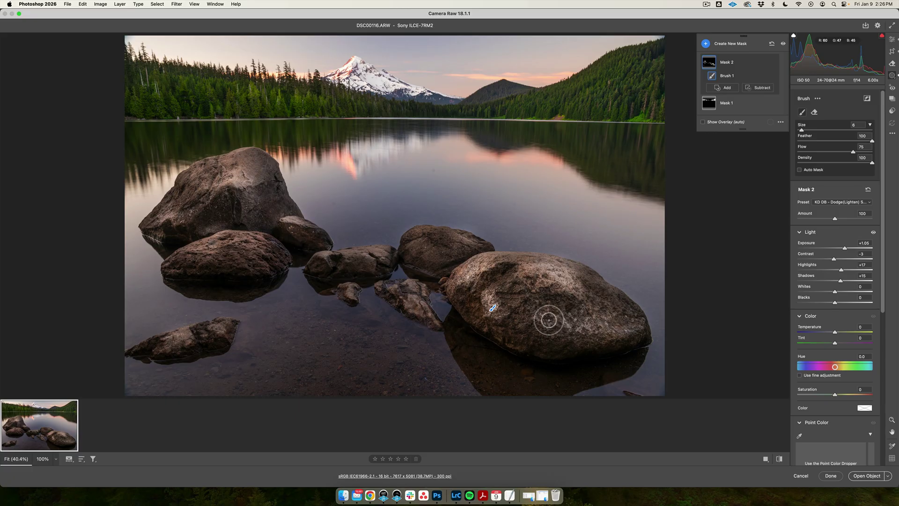
Start another brush mask, try a dodge stroke on the sky right of the mountain, then undo it
{"action": "left_click", "coordinate": [721, 43]}
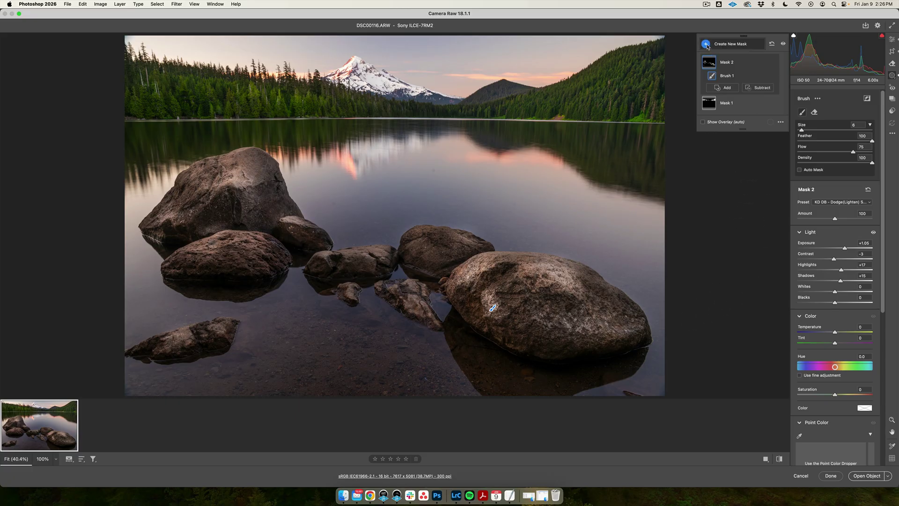
{"action": "left_click", "coordinate": [729, 101]}
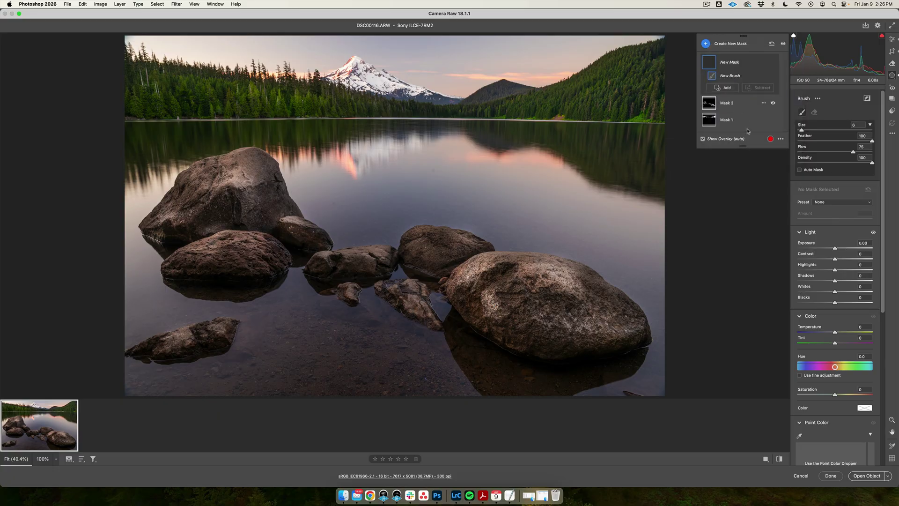
{"action": "left_click", "coordinate": [825, 205]}
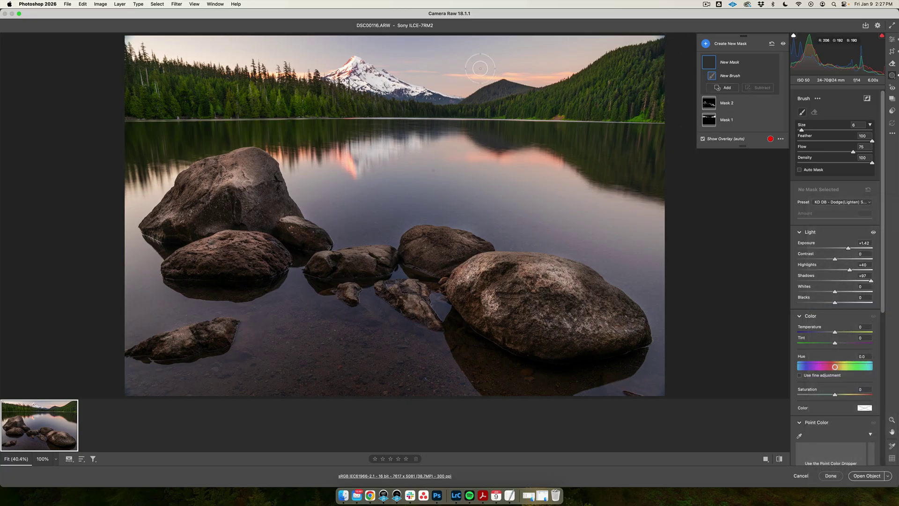
{"action": "mouse_move", "coordinate": [469, 70]}
{"action": "left_mouse_down"}
{"action": "mouse_move", "coordinate": [501, 53]}
{"action": "mouse_move", "coordinate": [561, 54]}
{"action": "mouse_move", "coordinate": [621, 36]}
{"action": "mouse_move", "coordinate": [578, 59]}
{"action": "mouse_move", "coordinate": [416, 67]}
{"action": "left_mouse_up"}
{"action": "key", "text": "super+z"}
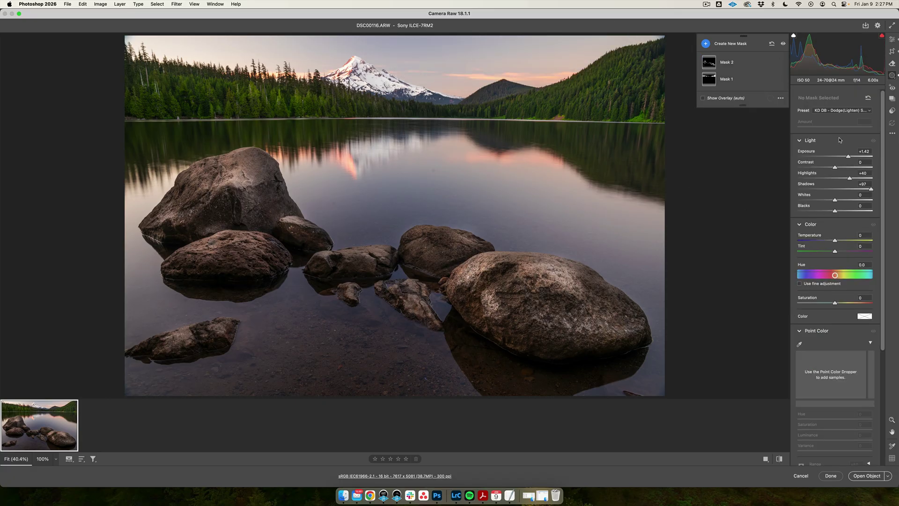
Close the preset list unchanged and bring up the new mask type menu
{"action": "left_click", "coordinate": [855, 110]}
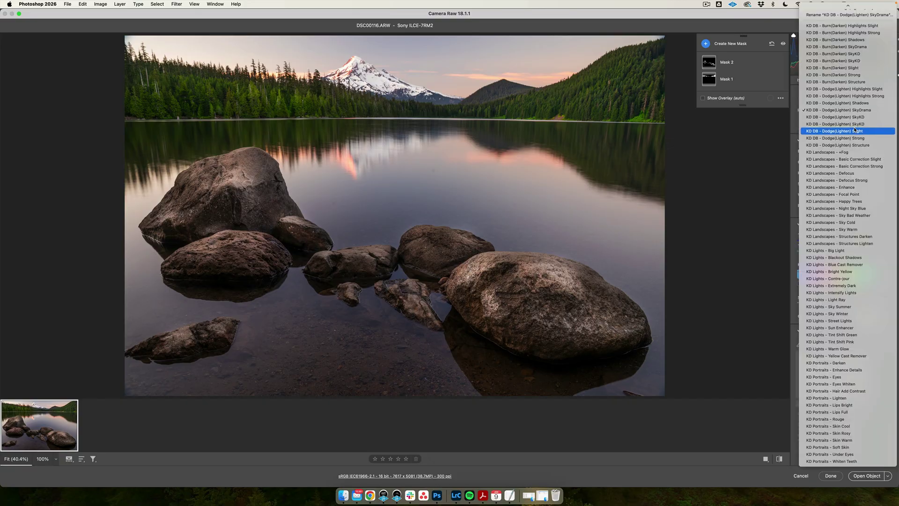
{"action": "left_click", "coordinate": [648, 191]}
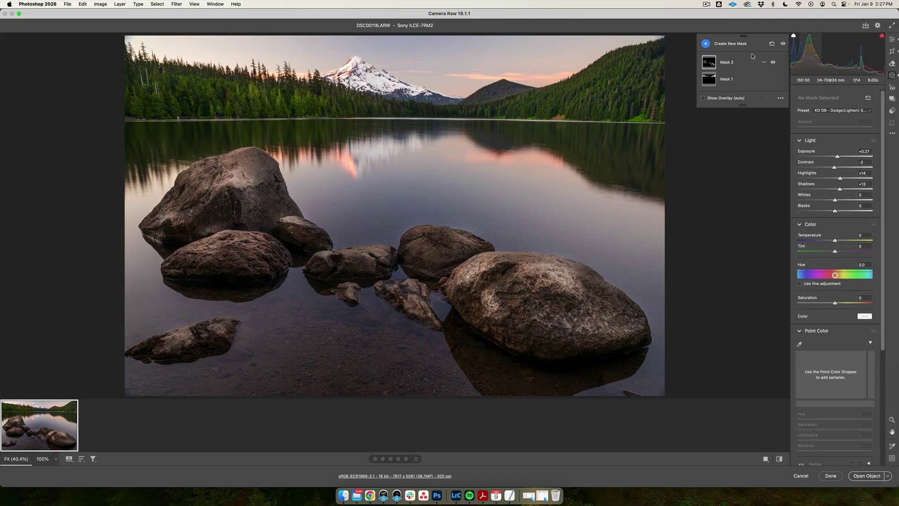
{"action": "left_click", "coordinate": [727, 43]}
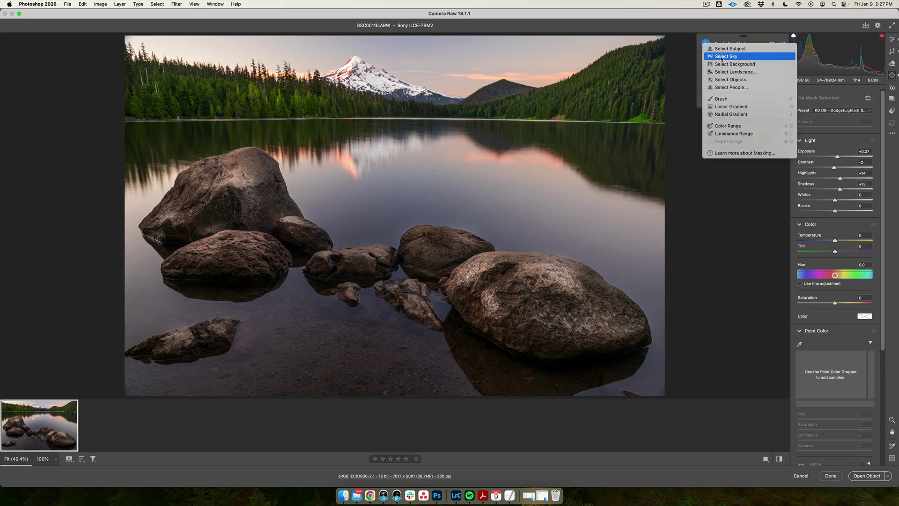
Create brush Mask 3 with the Dodge(Lighten) Slight preset and paint it over the lake water
{"action": "left_click", "coordinate": [720, 99]}
{"action": "left_click", "coordinate": [832, 202]}
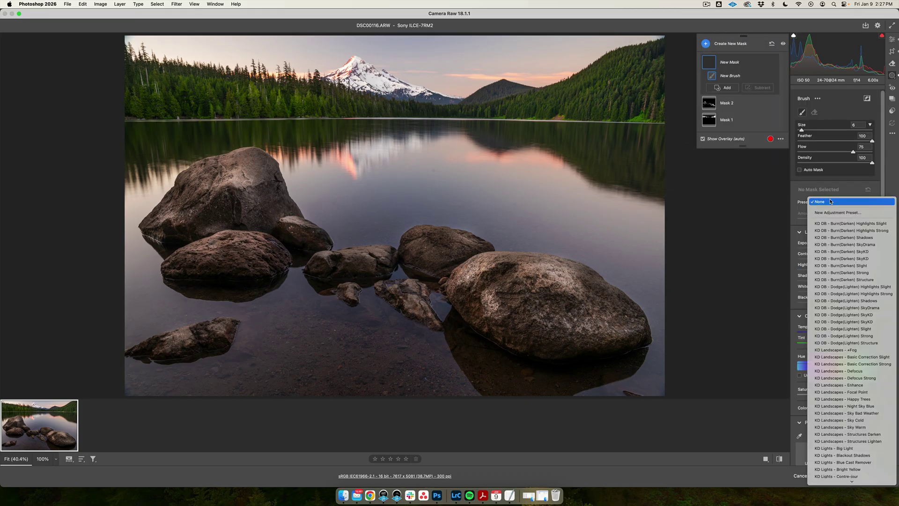
{"action": "left_click", "coordinate": [869, 329]}
{"action": "key", "text": "bracketright"}
{"action": "key", "text": "bracketright"}
{"action": "key", "text": "bracketright"}
{"action": "key", "text": "bracketright"}
{"action": "key", "text": "bracketright"}
{"action": "key", "text": "bracketright"}
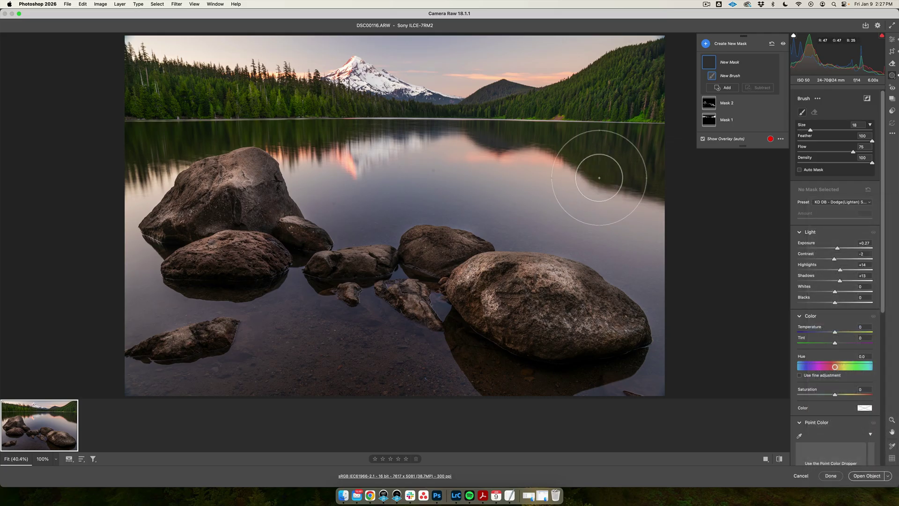
{"action": "key", "text": "bracketright"}
{"action": "key", "text": "bracketright"}
{"action": "key", "text": "bracketright"}
{"action": "key", "text": "bracketright"}
{"action": "key", "text": "bracketright"}
{"action": "key", "text": "bracketright"}
{"action": "key", "text": "bracketright"}
{"action": "key", "text": "bracketright"}
{"action": "mouse_move", "coordinate": [593, 209]}
{"action": "left_mouse_down"}
{"action": "mouse_move", "coordinate": [541, 206]}
{"action": "mouse_move", "coordinate": [525, 190]}
{"action": "mouse_move", "coordinate": [553, 208]}
{"action": "left_mouse_up"}
{"action": "key", "text": "bracketleft"}
{"action": "key", "text": "bracketleft"}
{"action": "key", "text": "bracketleft"}
{"action": "key", "text": "bracketleft"}
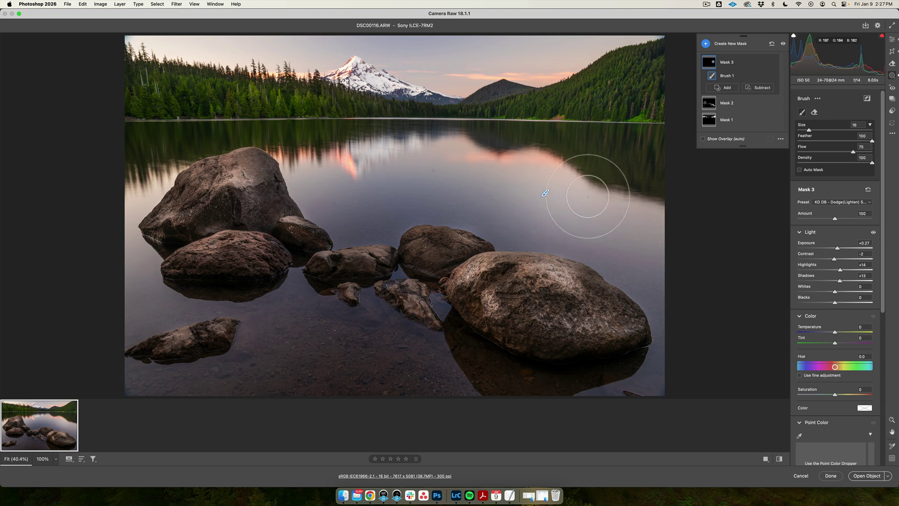
{"action": "key", "text": "bracketleft"}
{"action": "key", "text": "bracketleft"}
{"action": "key", "text": "bracketleft"}
{"action": "key", "text": "bracketleft"}
{"action": "key", "text": "bracketleft"}
{"action": "key", "text": "bracketleft"}
{"action": "key", "text": "bracketleft"}
{"action": "key", "text": "bracketleft"}
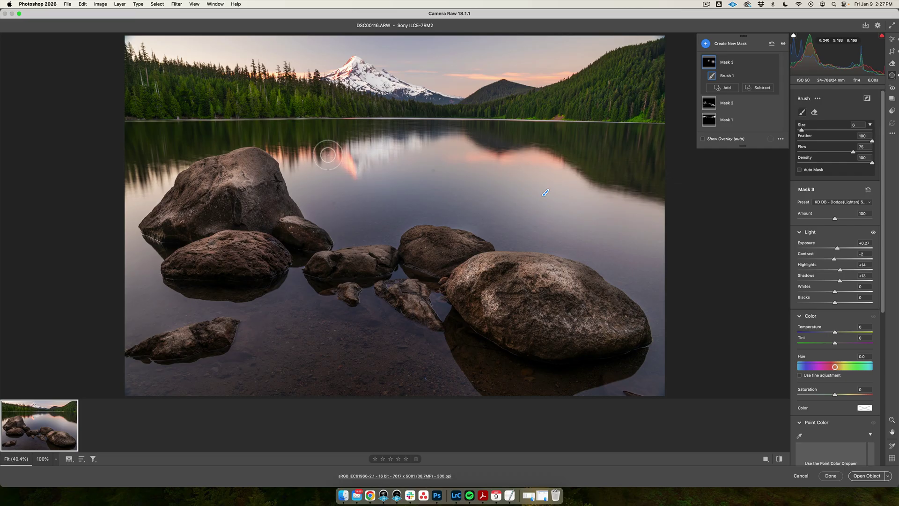
{"action": "key", "text": "bracketleft"}
{"action": "key", "text": "bracketleft"}
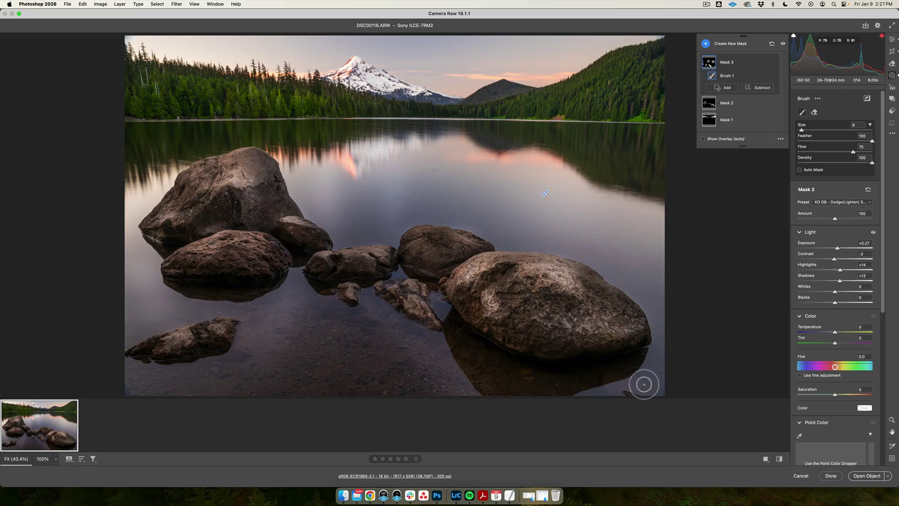
Switch Mask 3 to the Dodge(Lighten) Strong preset (Exposure +1.05) and lower its Amount to 31
{"action": "left_click", "coordinate": [850, 203]}
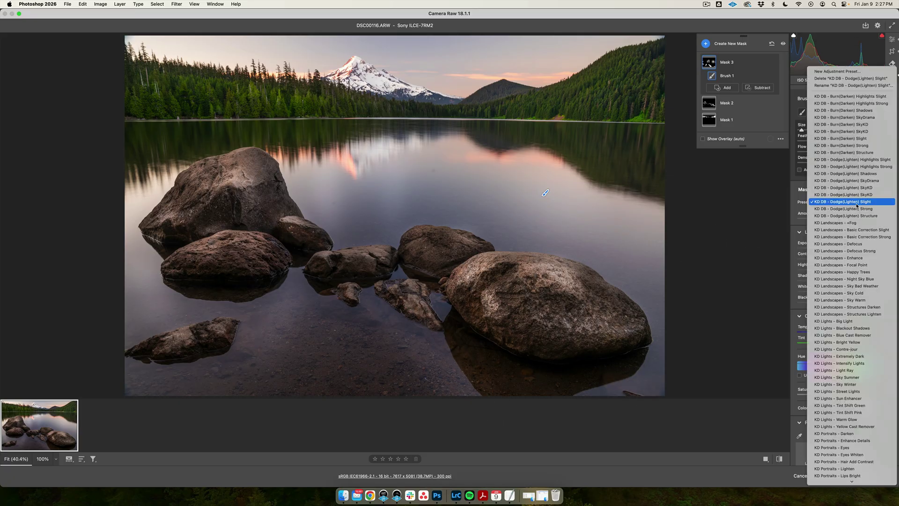
{"action": "left_click", "coordinate": [855, 209]}
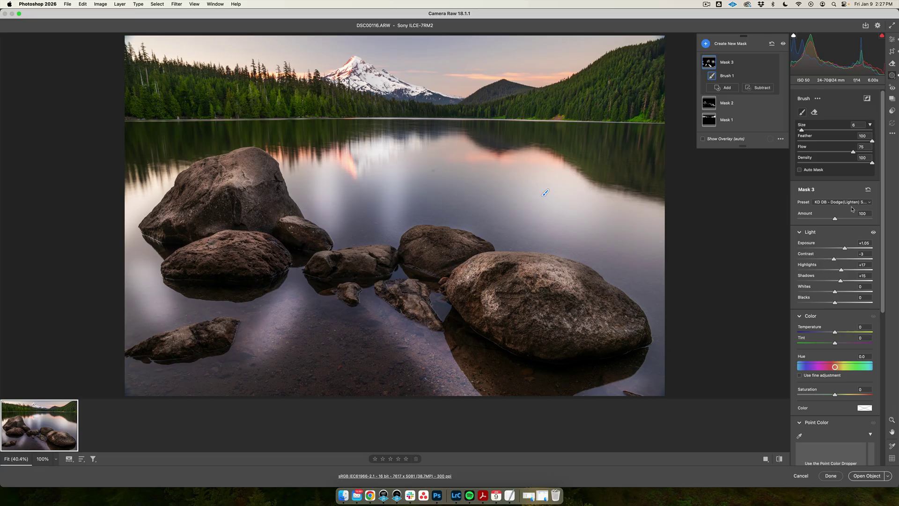
{"action": "left_click", "coordinate": [844, 206]}
{"action": "left_click", "coordinate": [847, 198]}
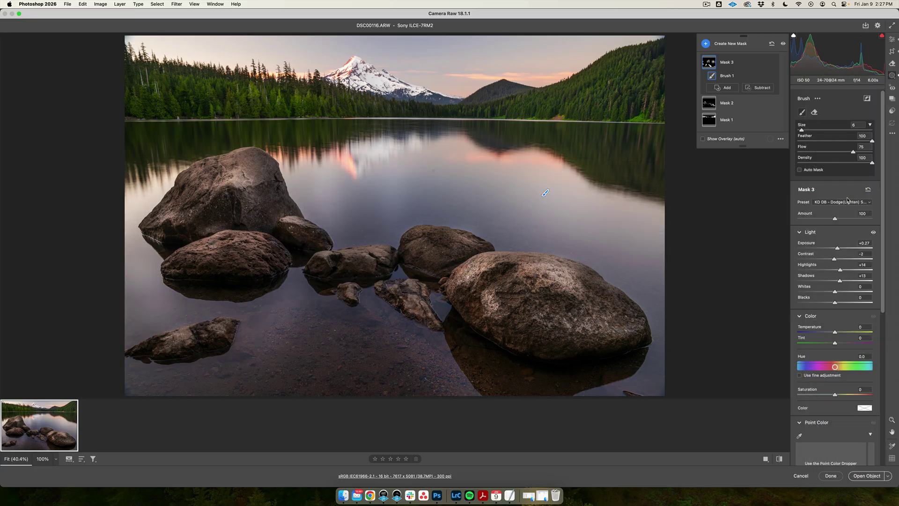
{"action": "left_click", "coordinate": [848, 202]}
{"action": "left_click", "coordinate": [852, 209]}
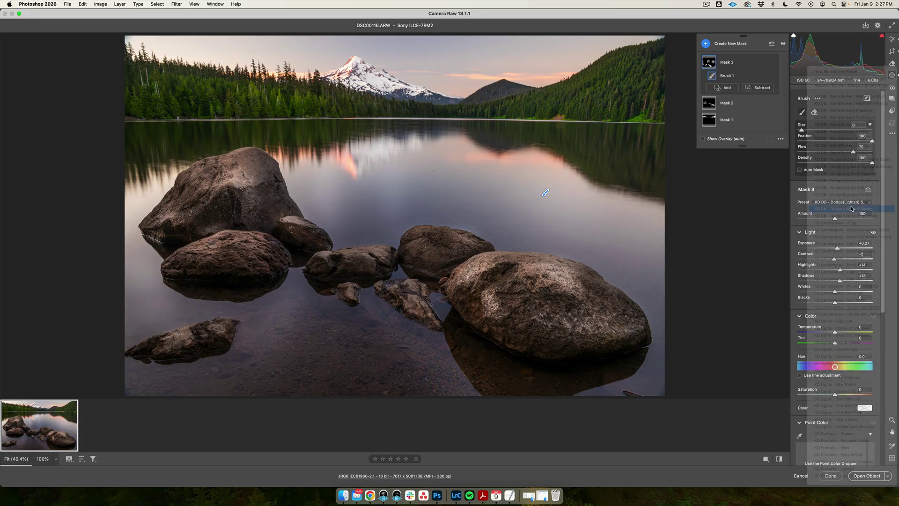
{"action": "left_click_drag", "start_coordinate": [834, 220], "coordinate": [812, 221]}
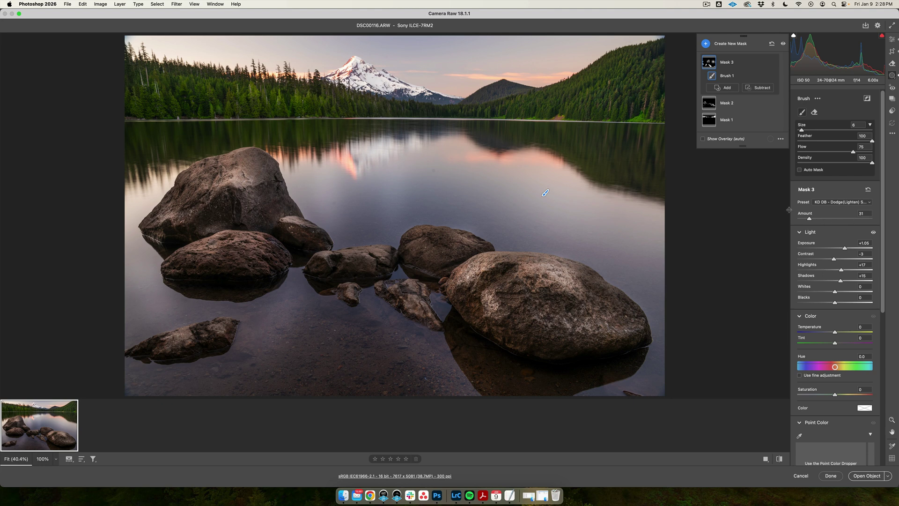
Adjust the brush size, then undo and redo to compare the photo with and without the masks
{"action": "key", "text": "bracketleft"}
{"action": "key", "text": "bracketleft"}
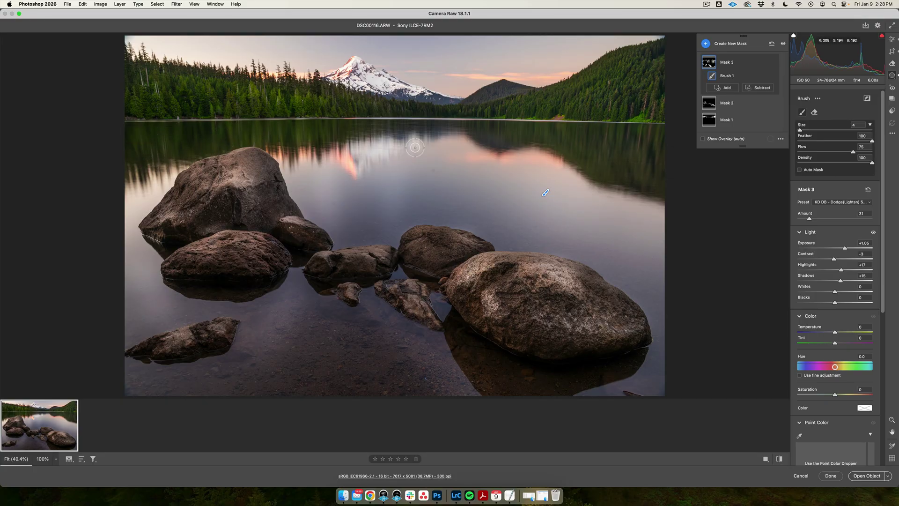
{"action": "key", "text": "bracketright"}
{"action": "key", "text": "bracketright"}
{"action": "key", "text": "bracketright"}
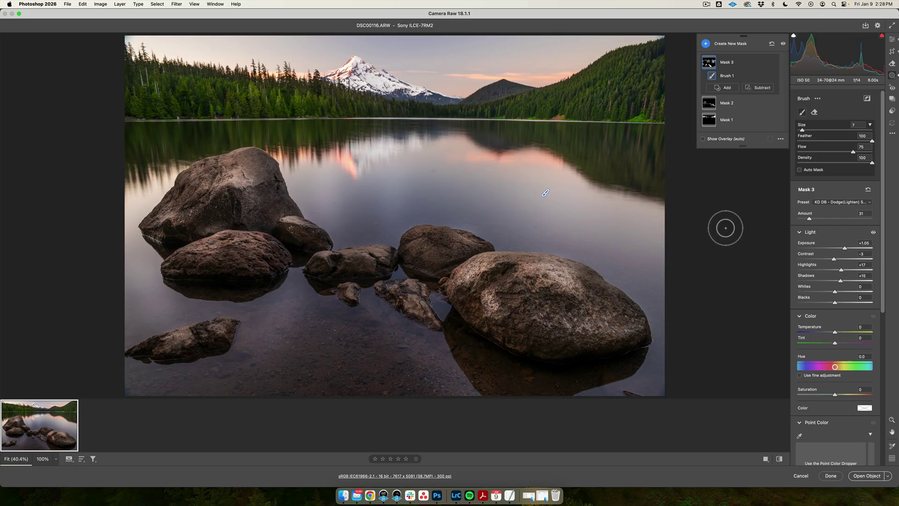
{"action": "key", "text": "bracketright"}
{"action": "key", "text": "super+z"}
{"action": "key", "text": "super+shift+z"}
{"action": "key", "text": "super+z"}
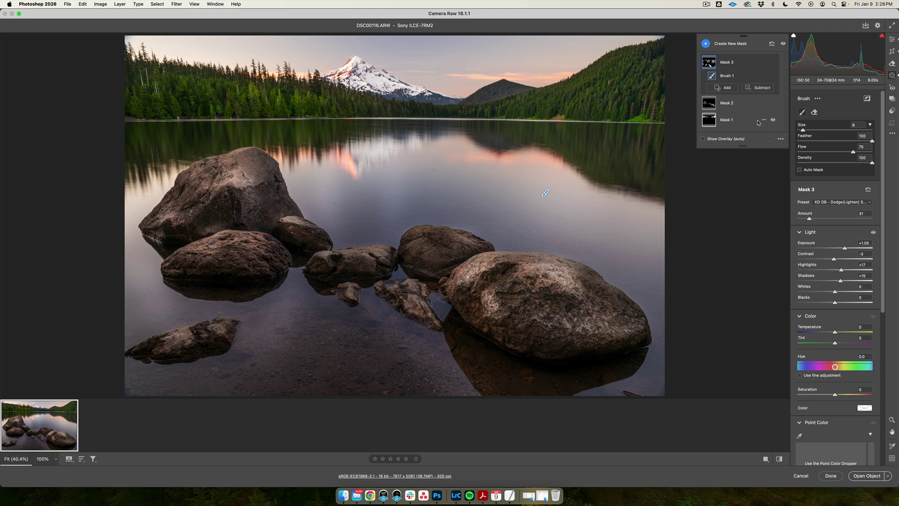
Toggle Mask 2's visibility to judge it, then reduce its Amount to 70
{"action": "left_click", "coordinate": [773, 103]}
{"action": "left_click", "coordinate": [773, 103]}
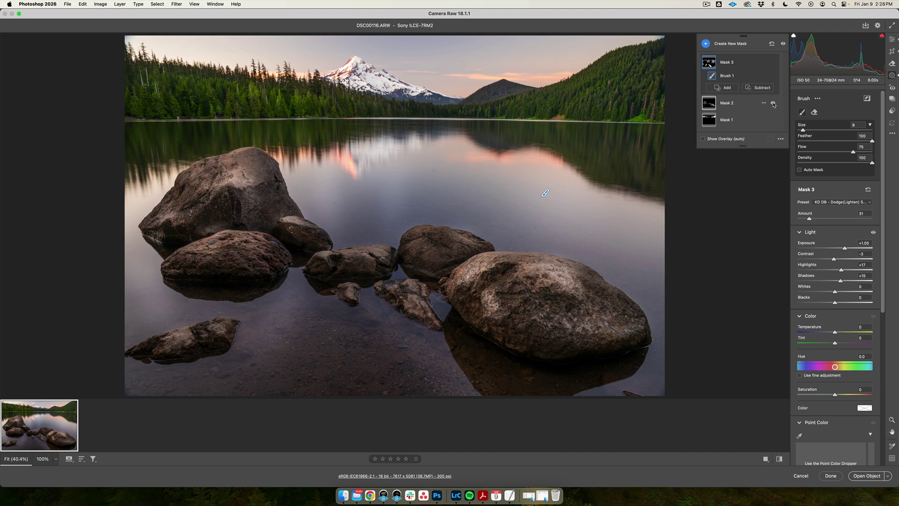
{"action": "left_click", "coordinate": [741, 101]}
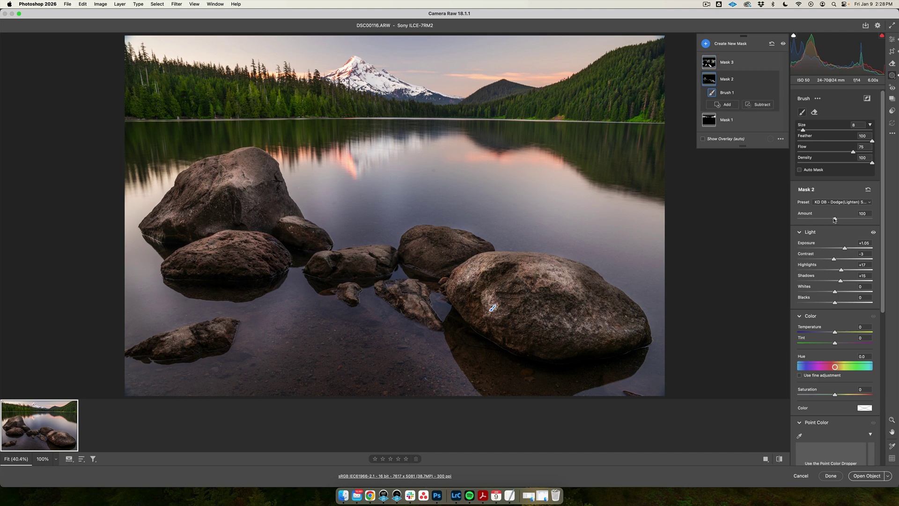
{"action": "left_click_drag", "start_coordinate": [828, 220], "coordinate": [824, 219]}
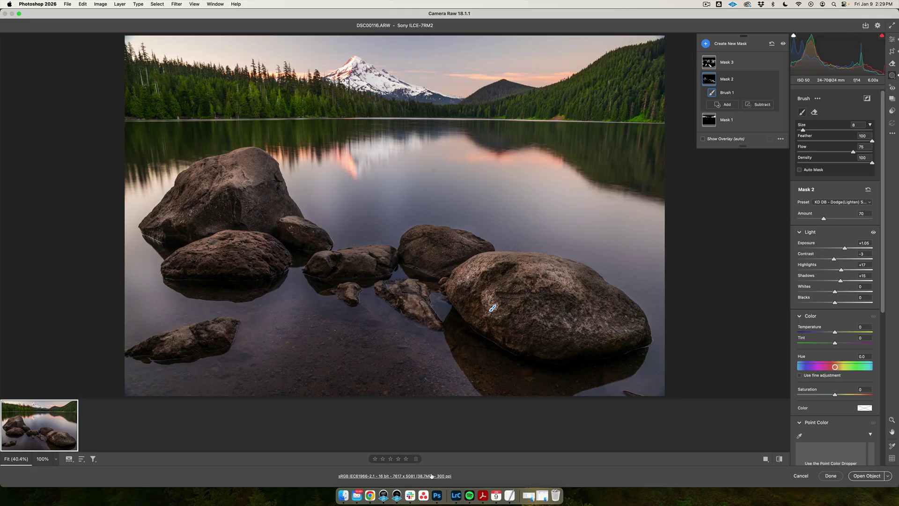
Check the Open as Smart Object workflow setting, then open the edited photo in Photoshop as DSC00116-2
{"action": "left_click", "coordinate": [394, 476]}
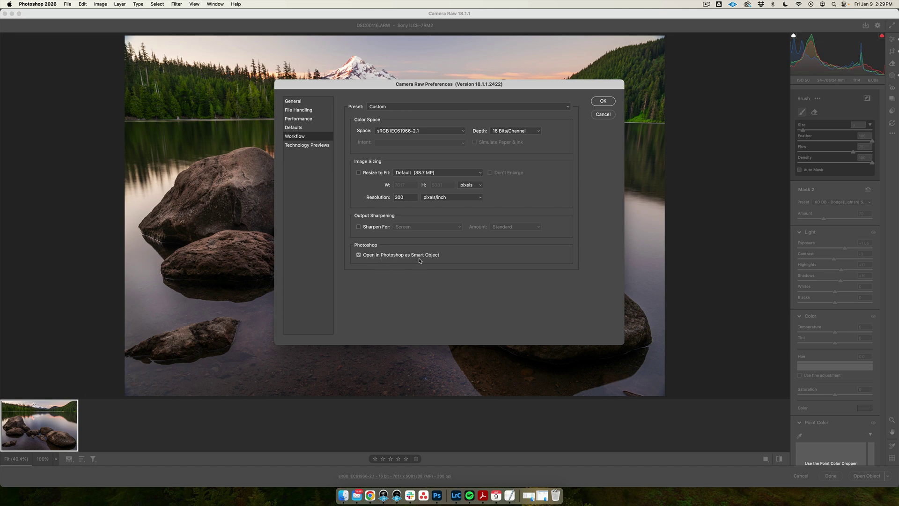
{"action": "left_click", "coordinate": [602, 114]}
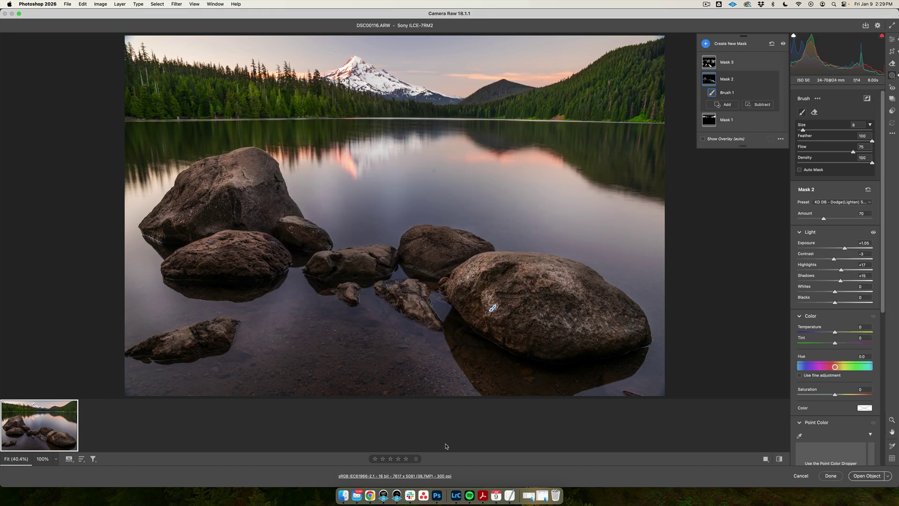
{"action": "left_click", "coordinate": [863, 475]}
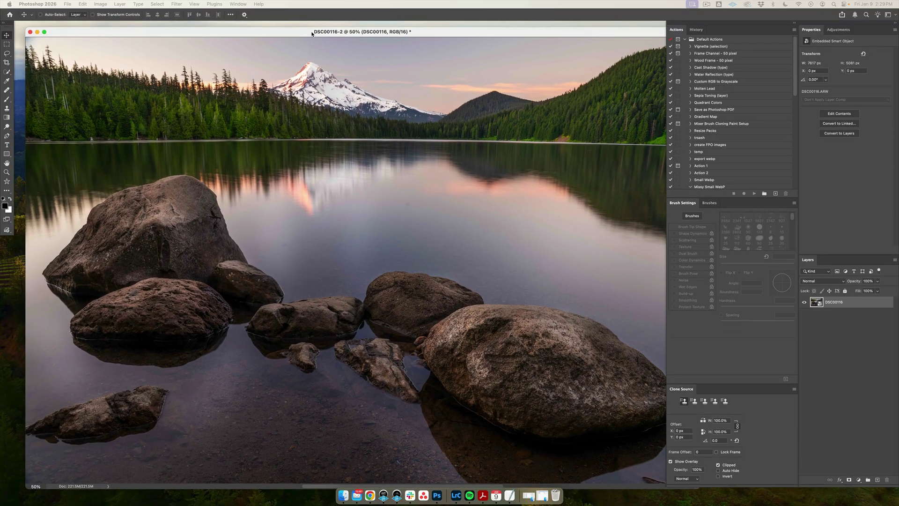
Collapse the panel dock, then reopen the DSC00116 smart object in Camera Raw and cancel without changes
{"action": "left_click", "coordinate": [795, 23]}
{"action": "left_click_drag", "start_coordinate": [578, 30], "coordinate": [596, 27]}
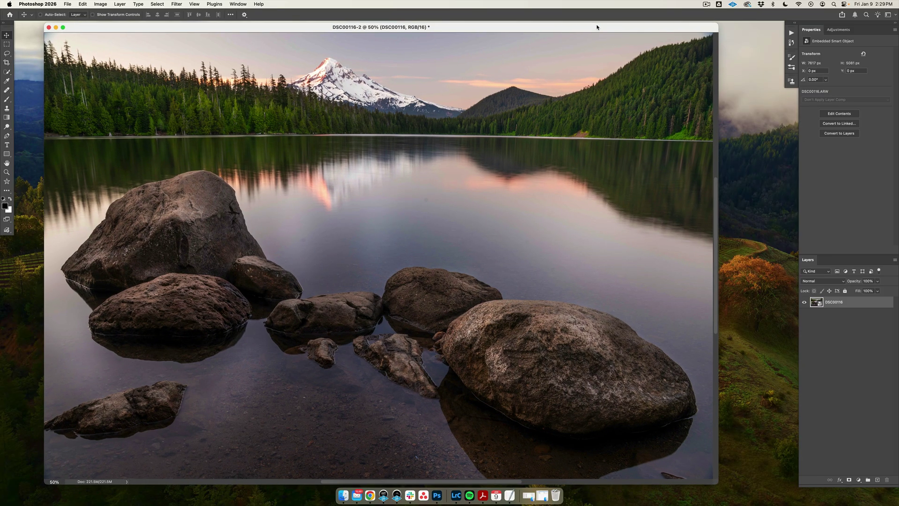
{"action": "double_click", "coordinate": [819, 305]}
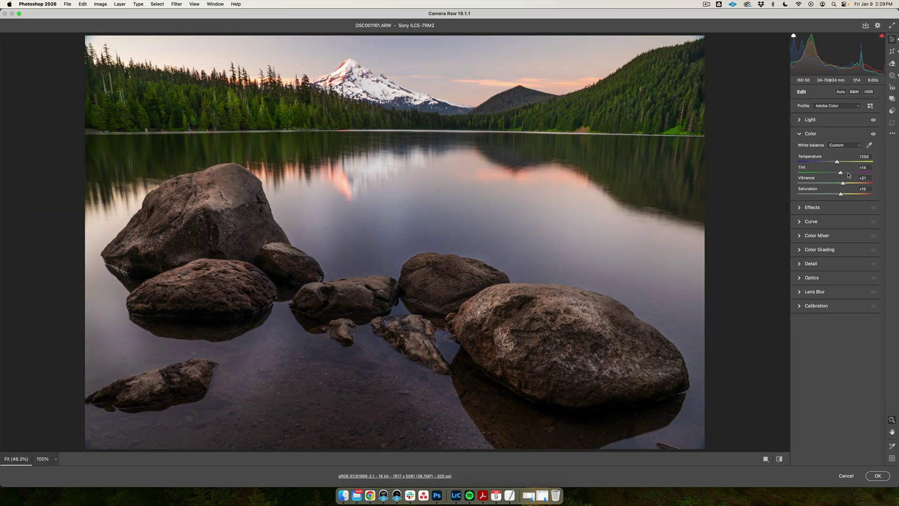
{"action": "left_click", "coordinate": [823, 121]}
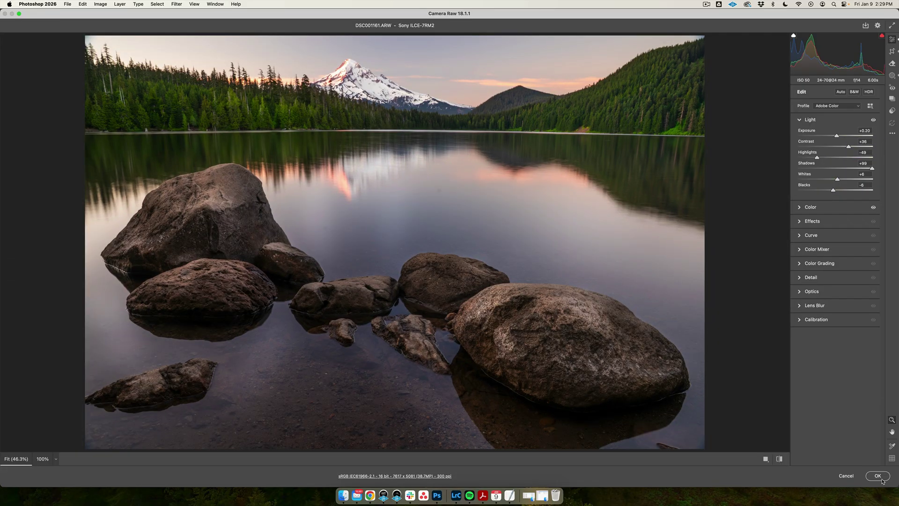
{"action": "left_click", "coordinate": [846, 476]}
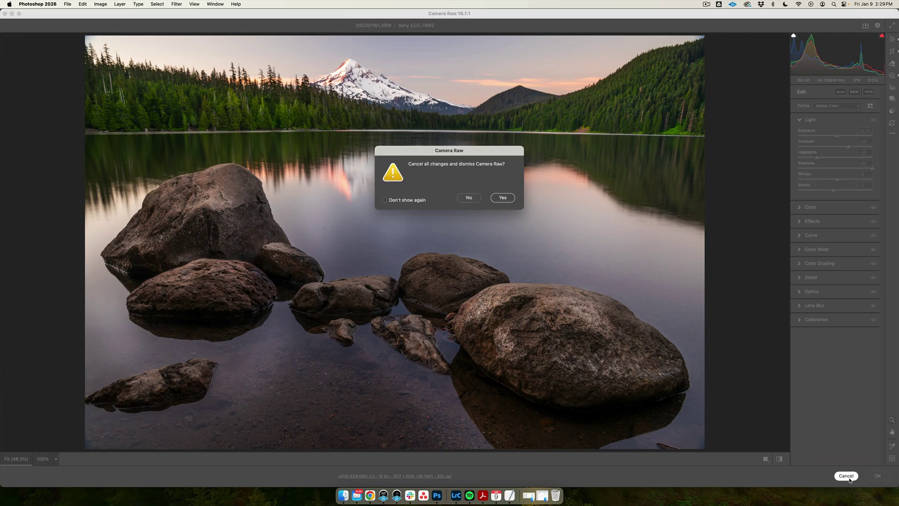
{"action": "left_click", "coordinate": [503, 198]}
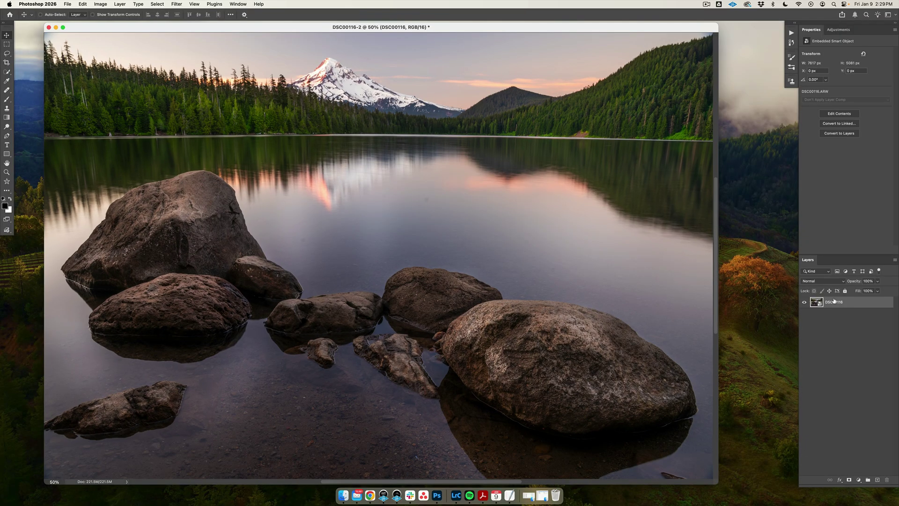